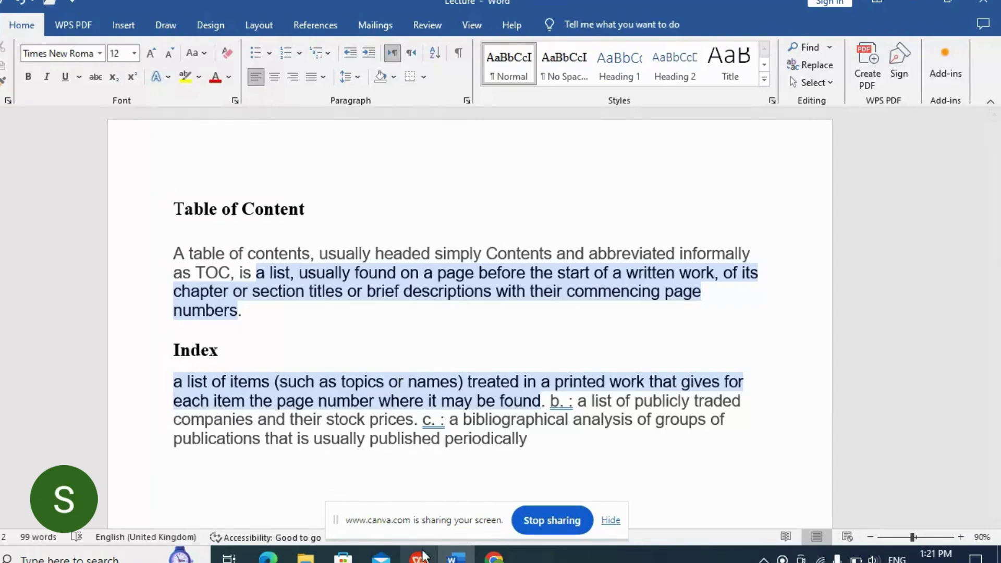
Switch to the WPS presentation to view the Section 1 slide, and return to the Lecture document in Word
click(418, 557)
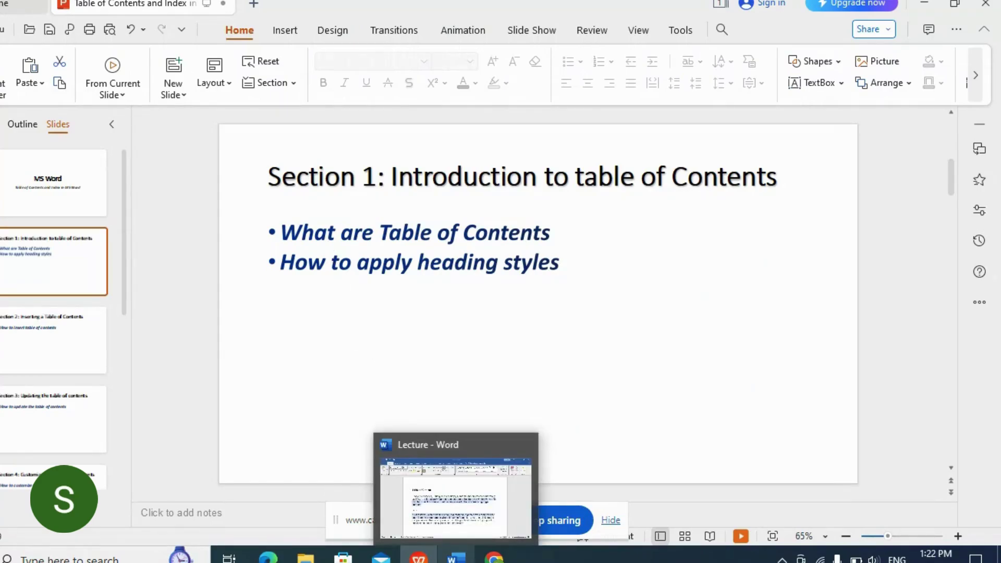
click(455, 556)
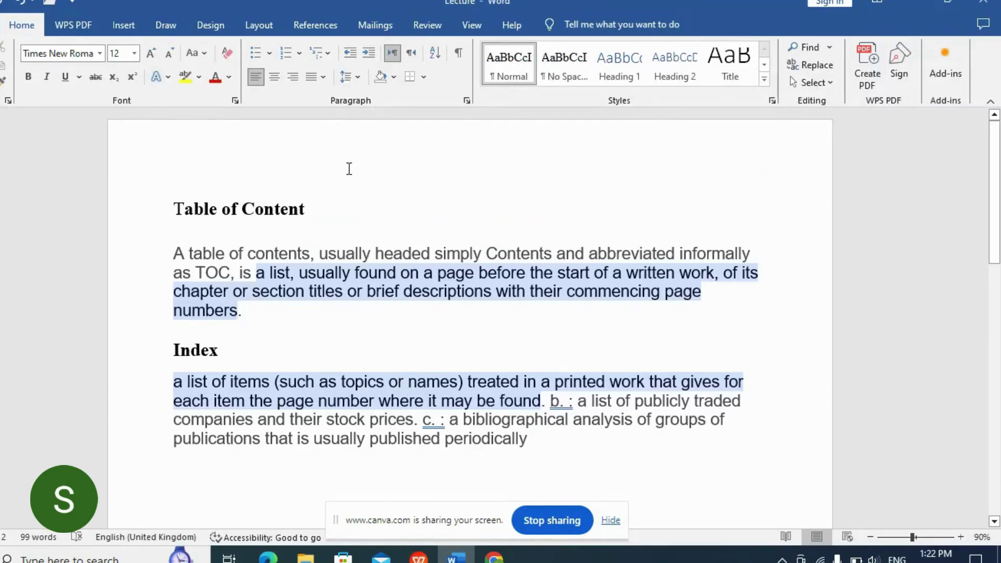
Apply the Heading 1 style to the "Table of Content" and "Index" titles
drag(316, 204, 127, 203)
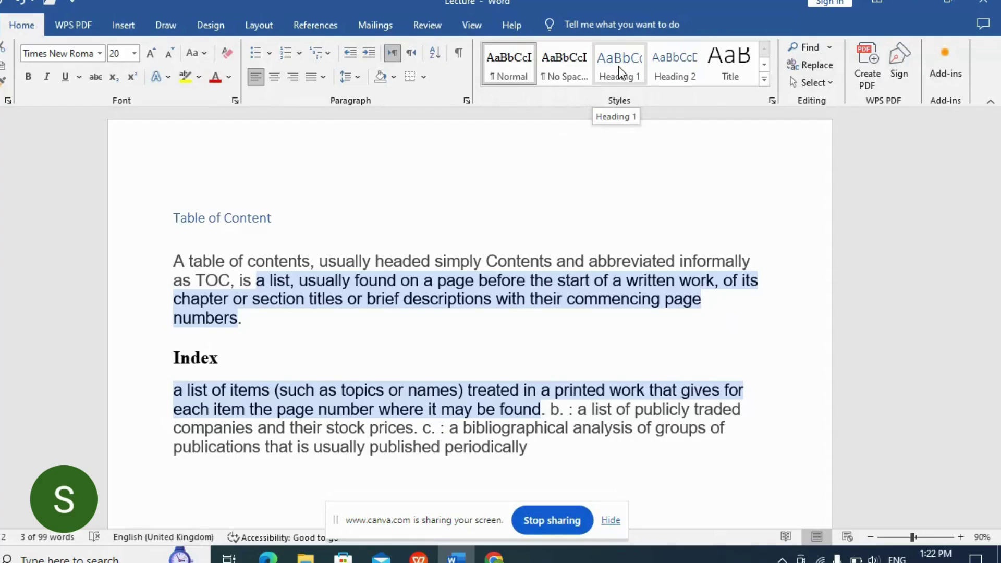
click(618, 67)
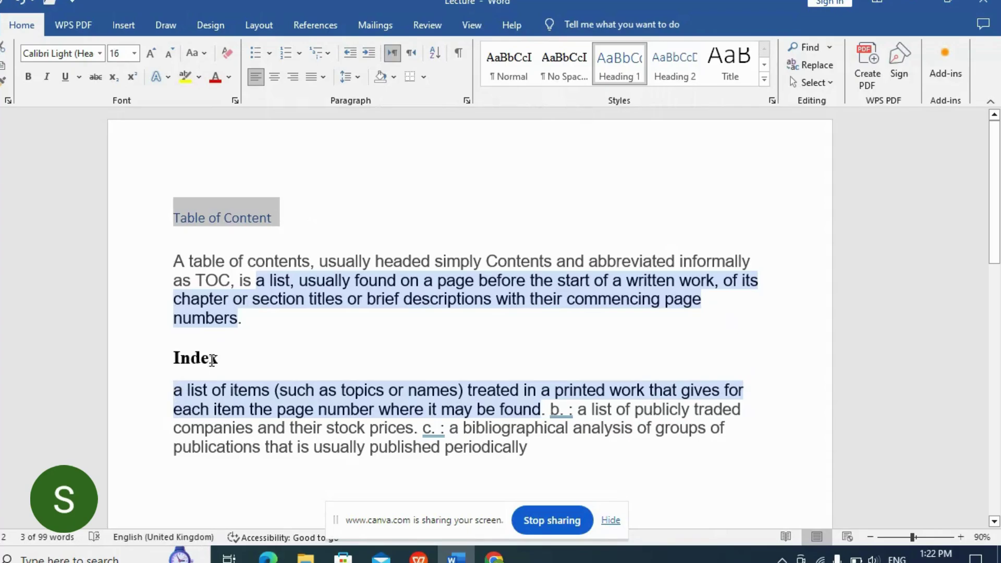
drag(225, 353, 140, 357)
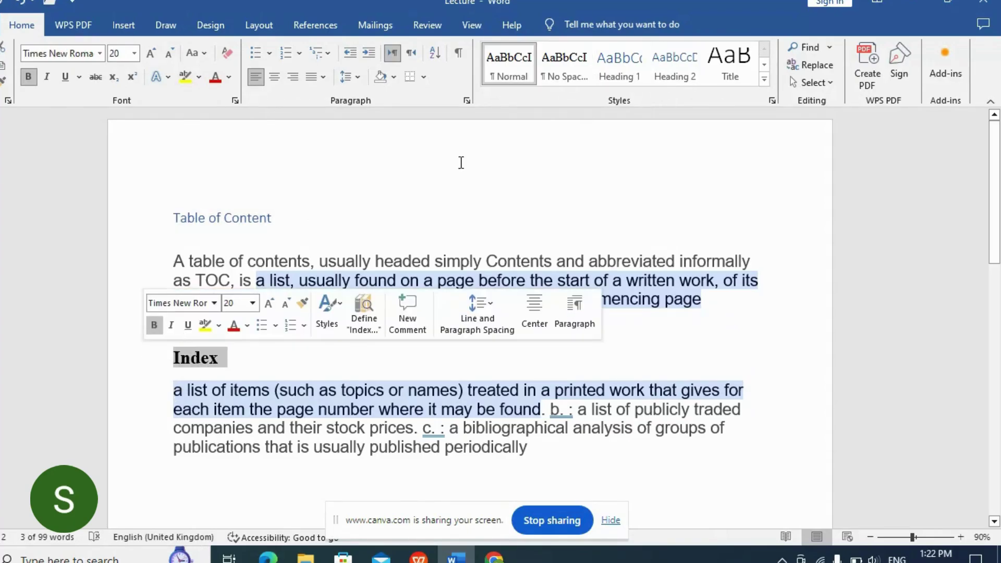
click(619, 84)
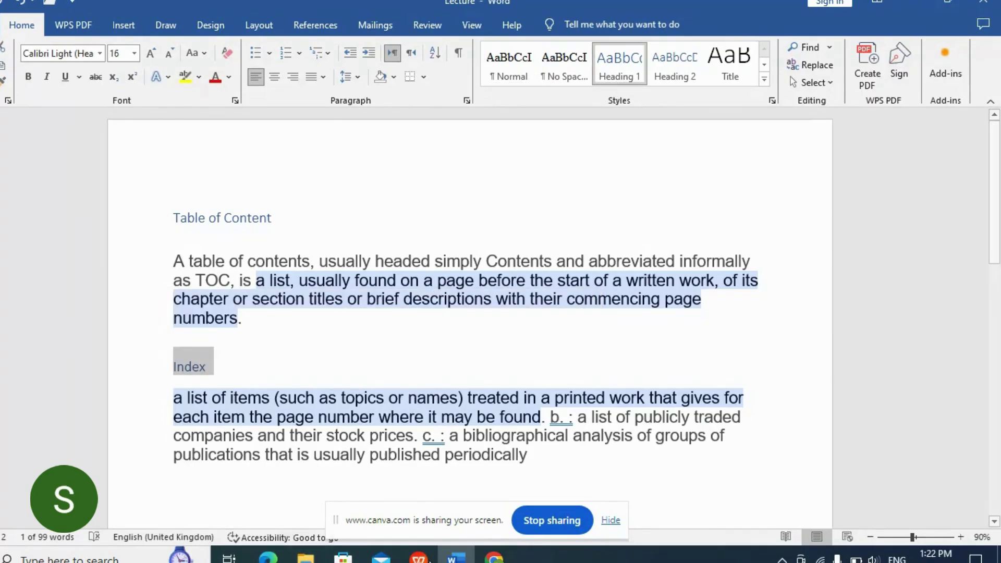
Switch to the WPS presentation, view the Section 2 slide on inserting a table of contents, and return to Word
click(423, 557)
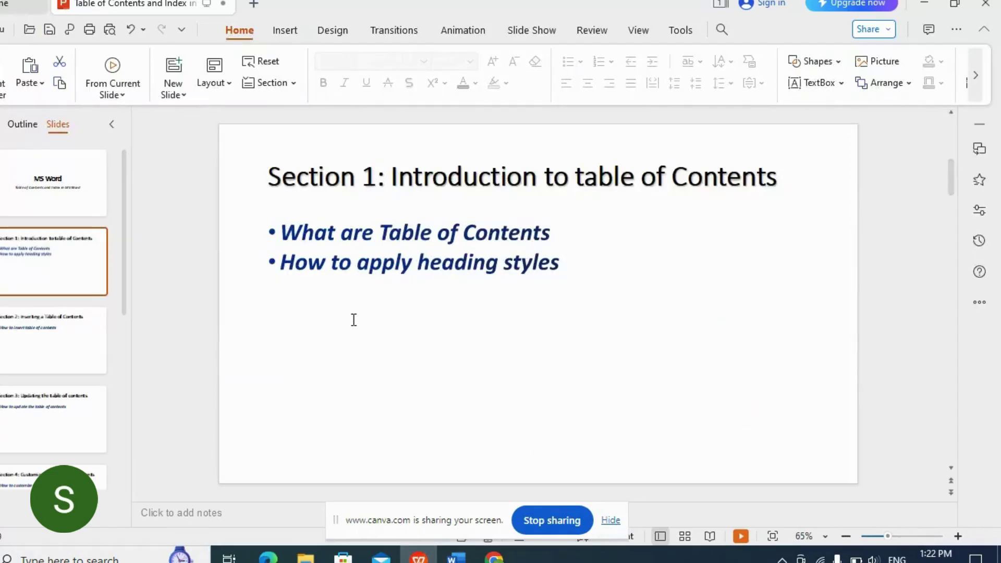
click(27, 327)
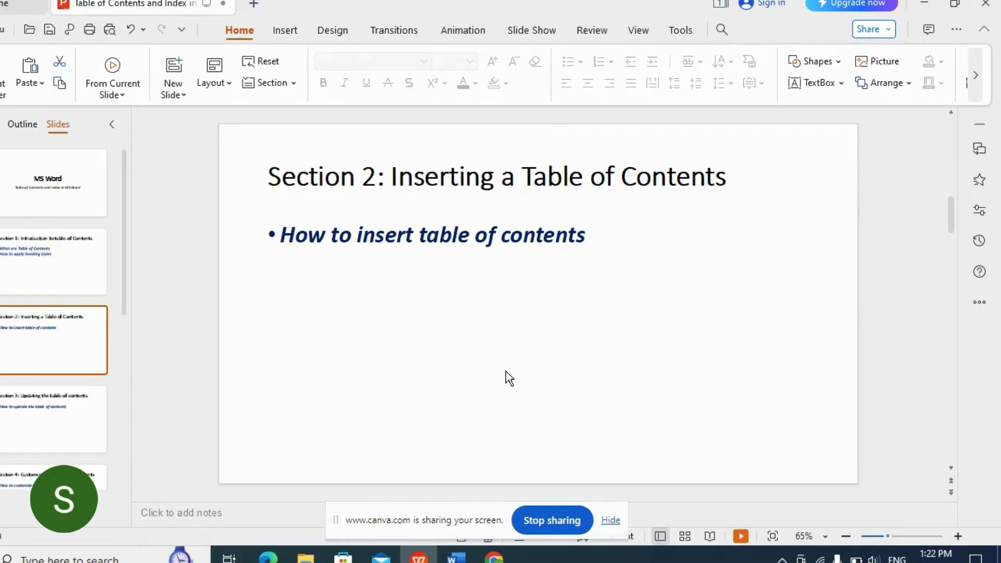
click(456, 557)
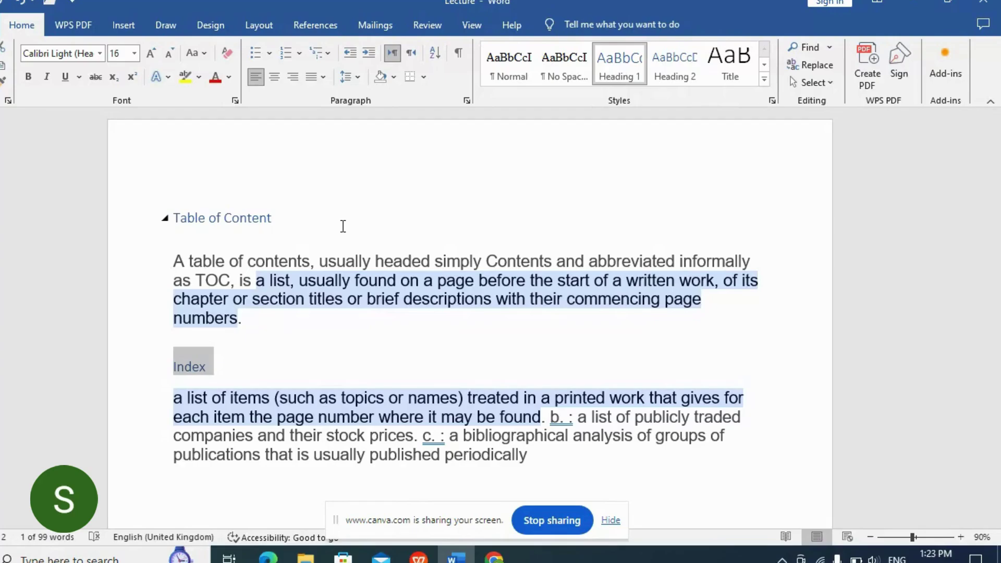
Insert the Automatic Table 1 table of contents above the "Table of Content" heading and follow its Index entry link
click(189, 190)
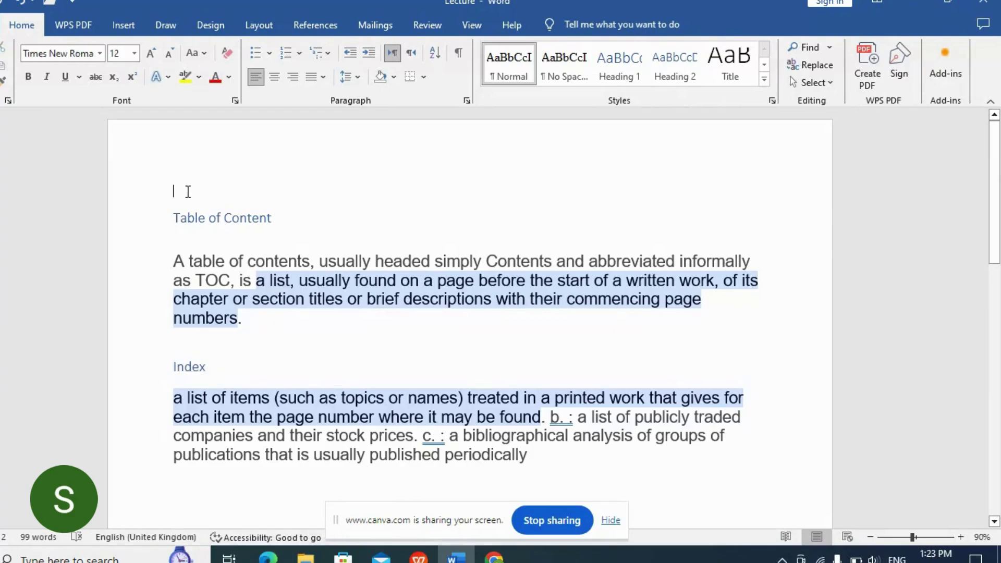
click(321, 24)
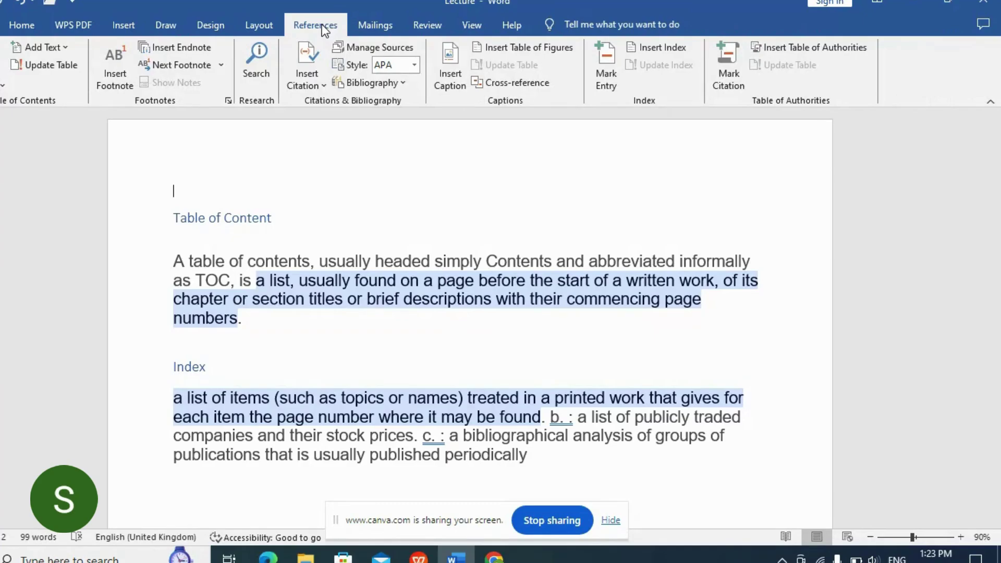
click(4, 89)
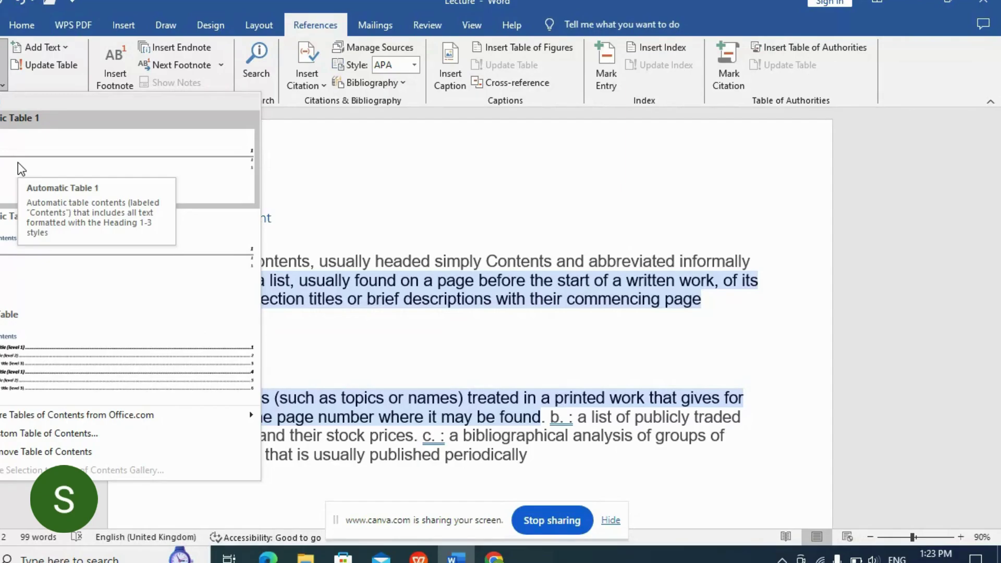
click(22, 181)
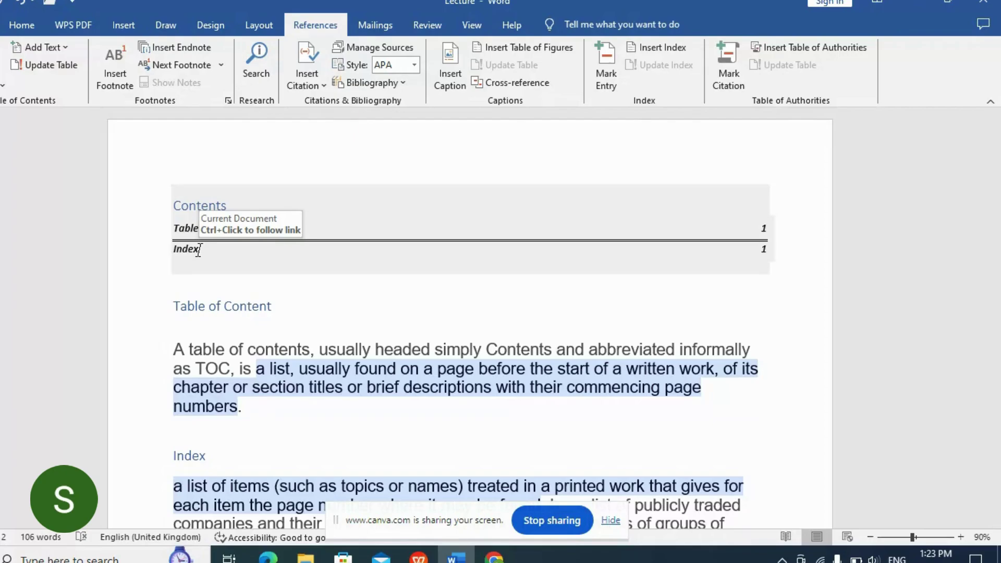
click(199, 250)
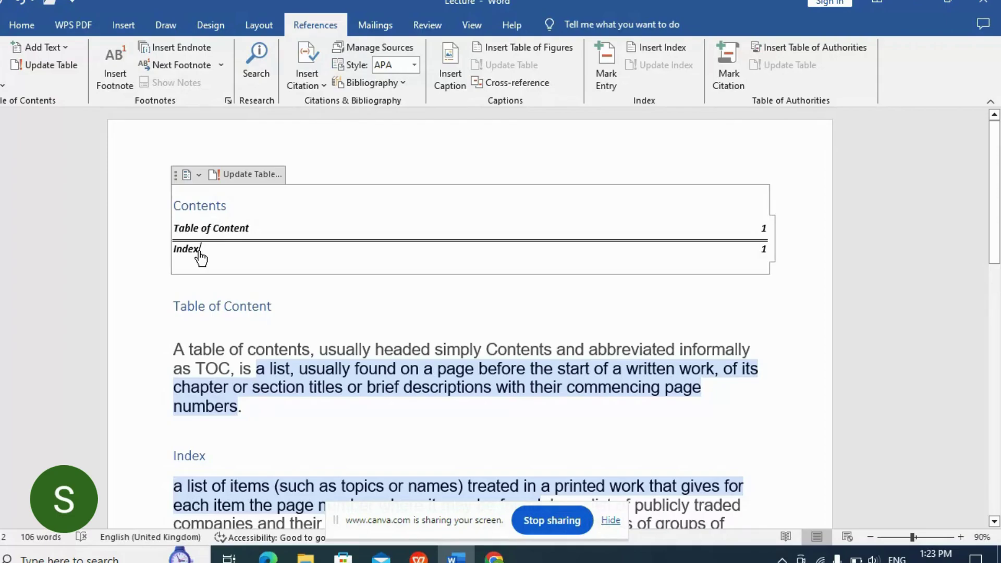
ctrl+click(198, 250)
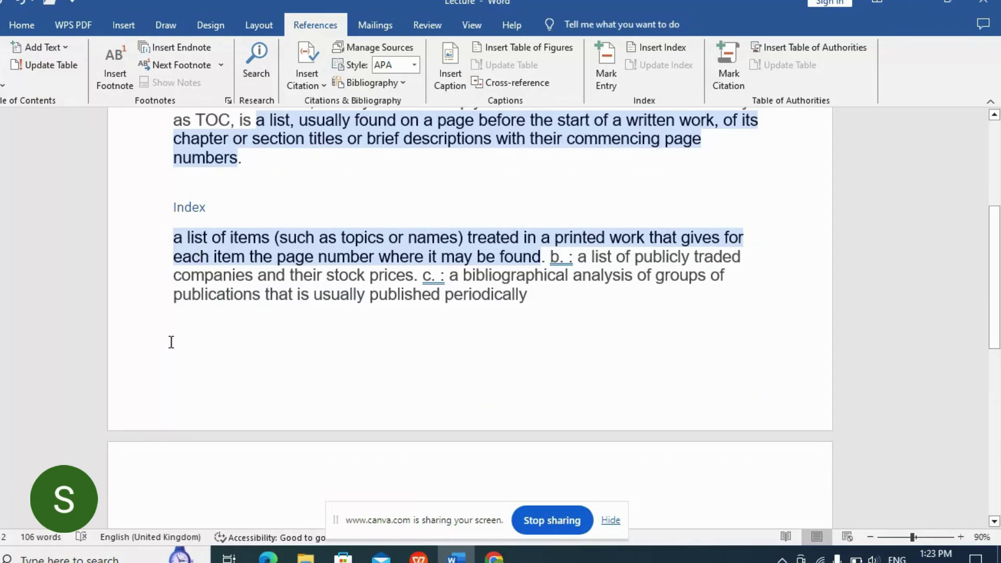
Switch to the WPS presentation, view the Section 3 slide on updating the table of contents, and return to Word
click(418, 556)
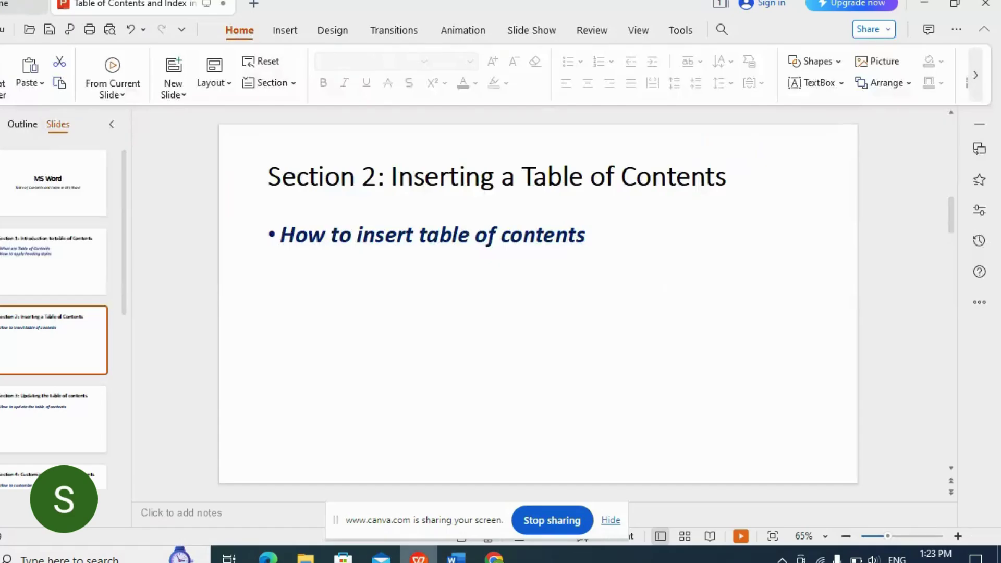
click(42, 420)
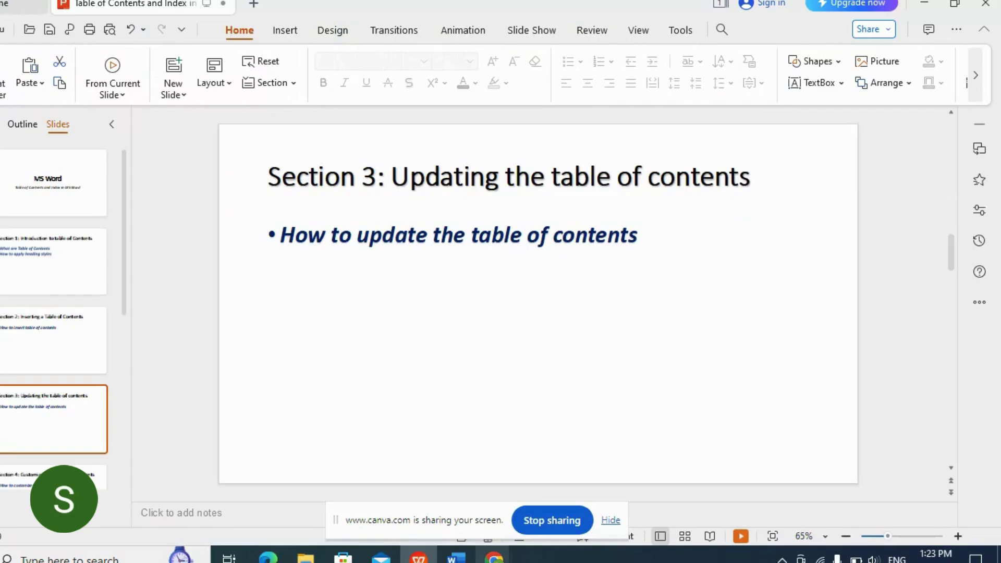
click(456, 556)
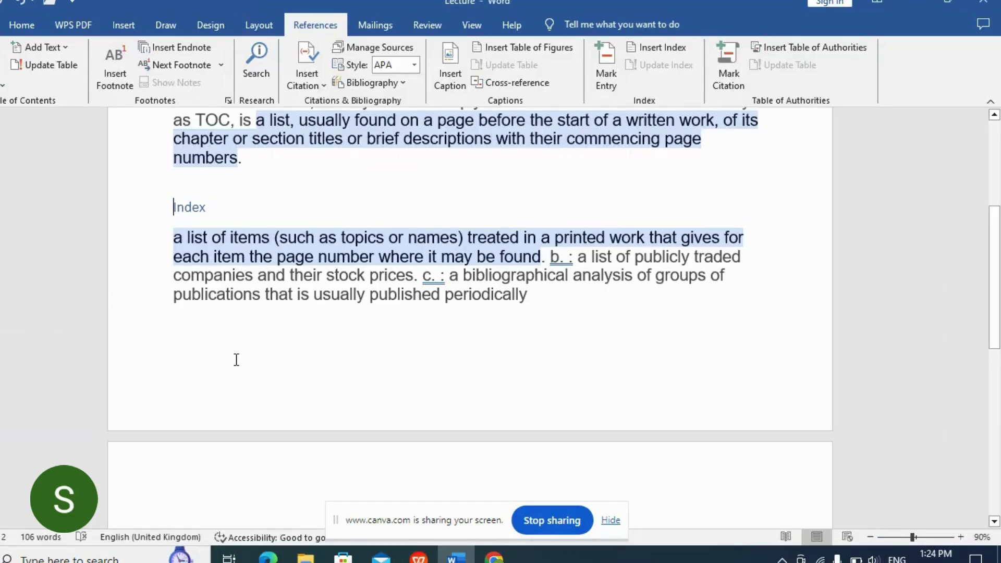
Add the line "Differences between table of Contents and Index" below the Index paragraph and apply the Heading 1 style to it
click(198, 358)
text(Differe)
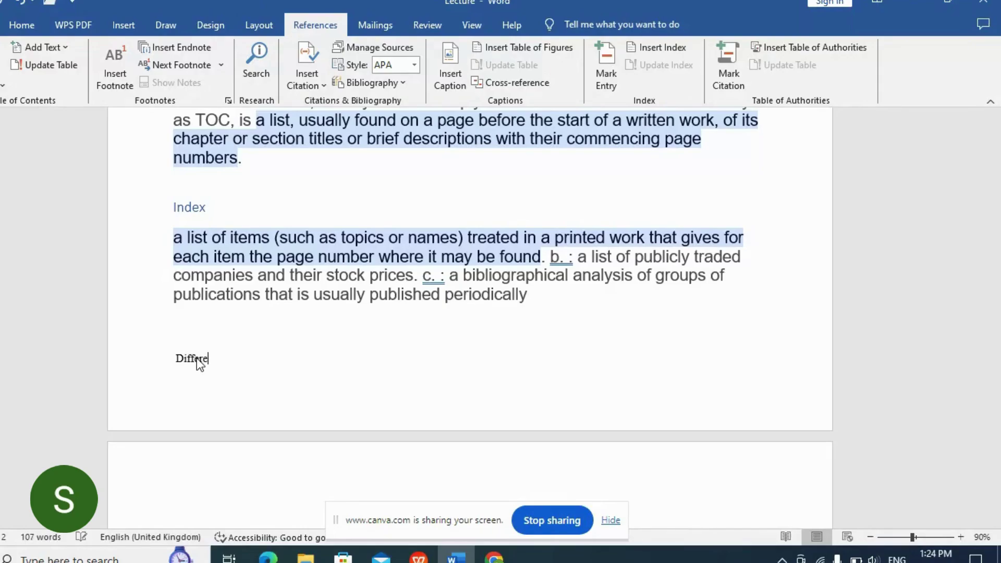
text(nces between table of Con)
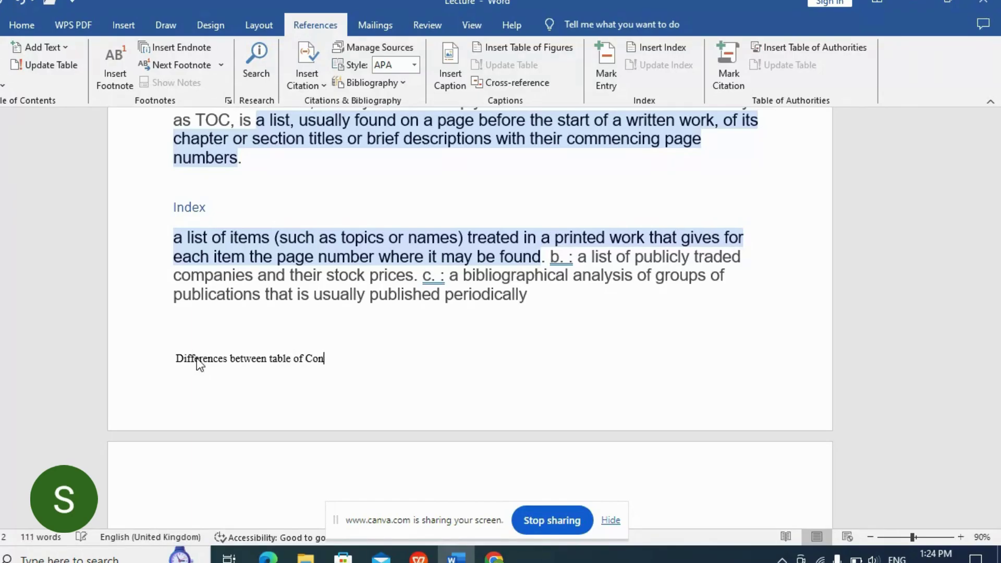
text(tents and)
text(Index)
drag(413, 362, 119, 372)
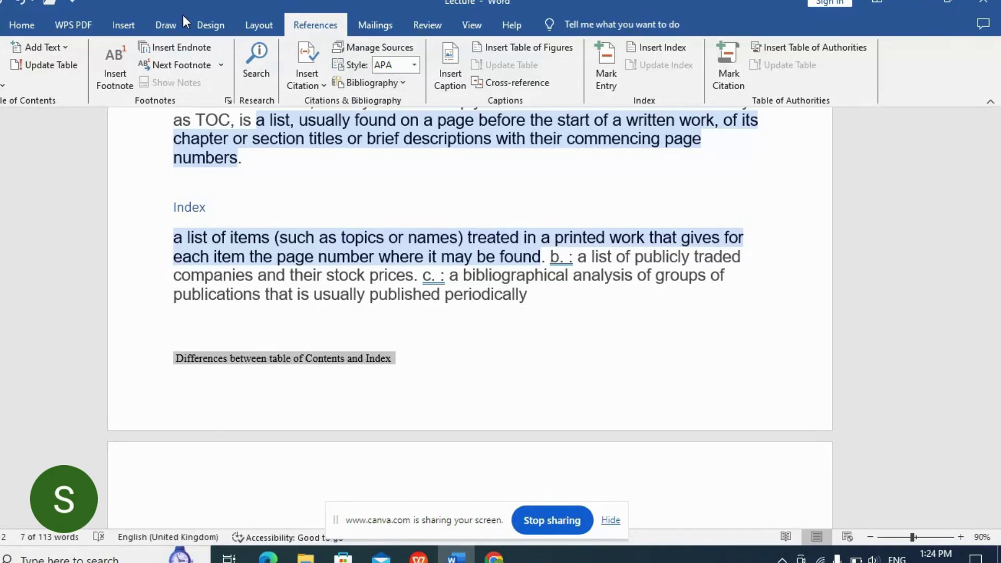
click(25, 22)
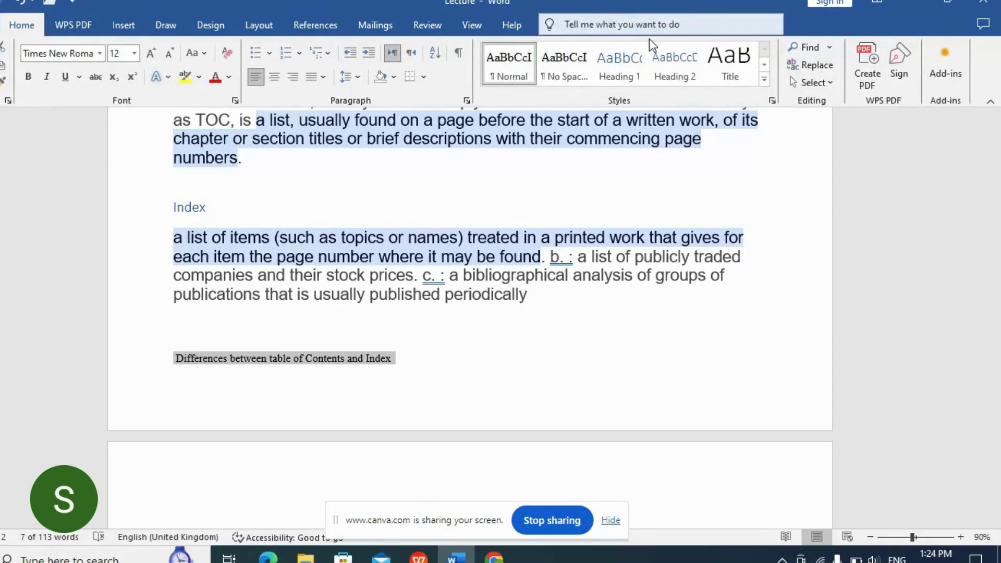
click(627, 57)
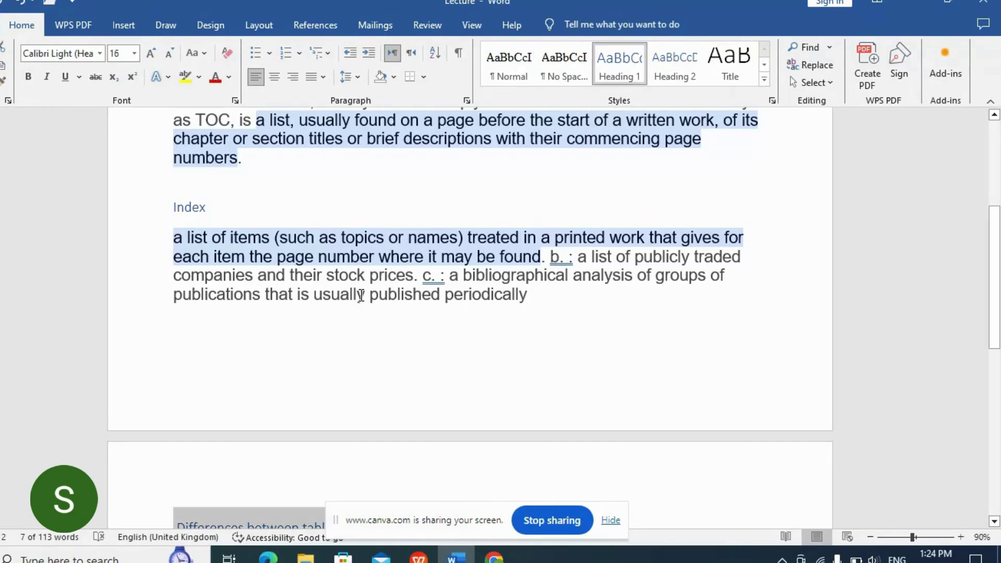
Update the entire table of contents to include the new heading, and view the updated entries
click(323, 27)
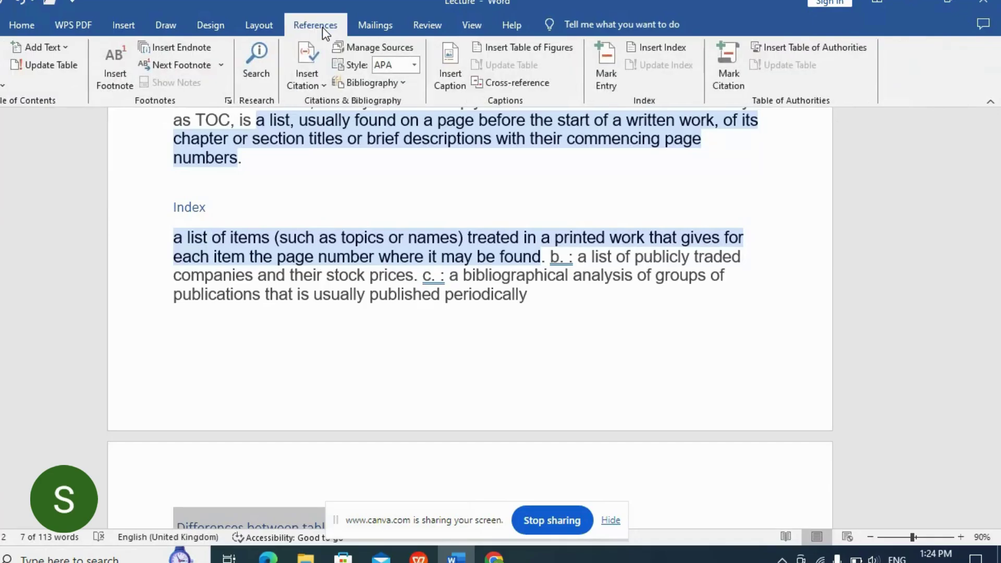
click(65, 68)
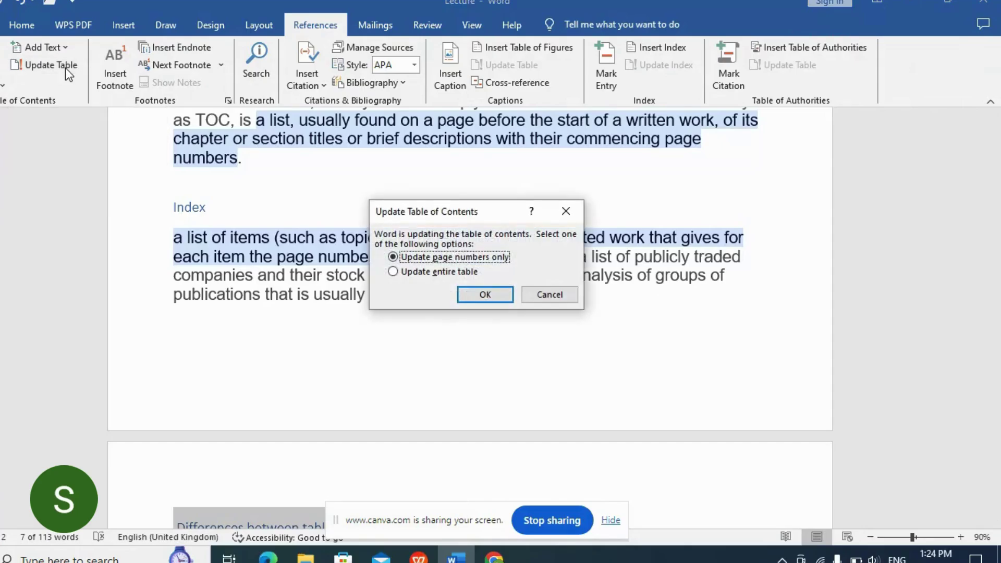
click(392, 272)
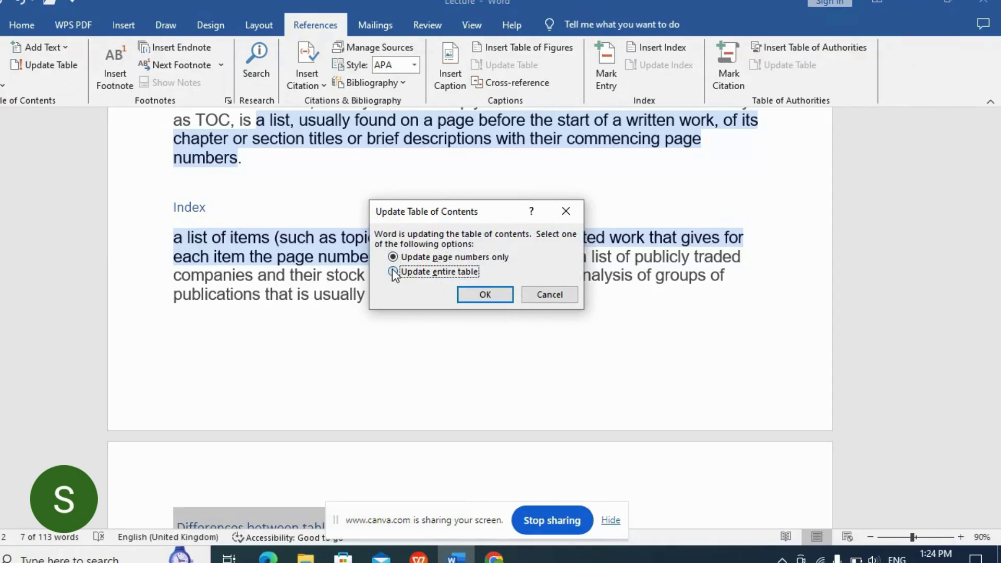
click(488, 295)
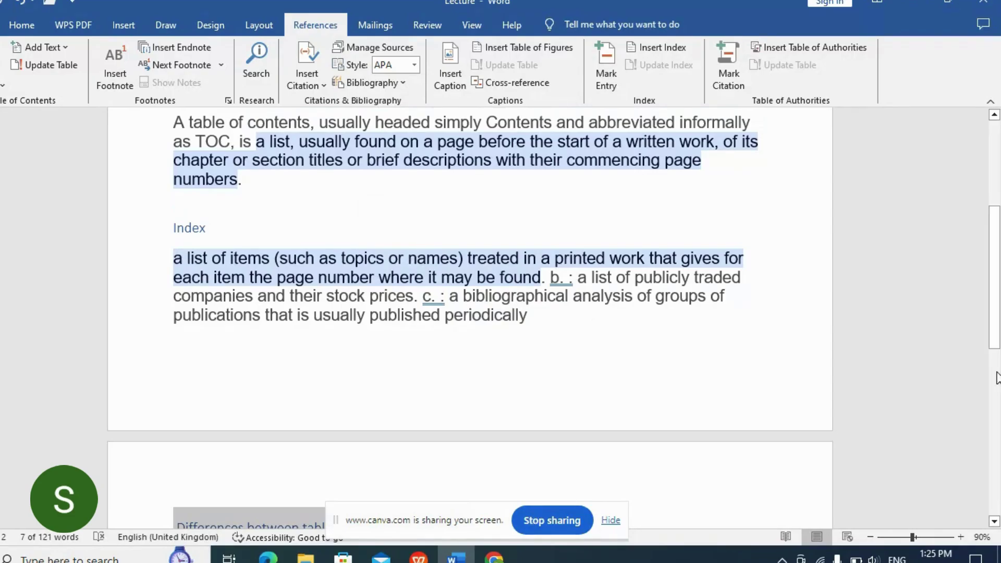
drag(996, 324, 996, 259)
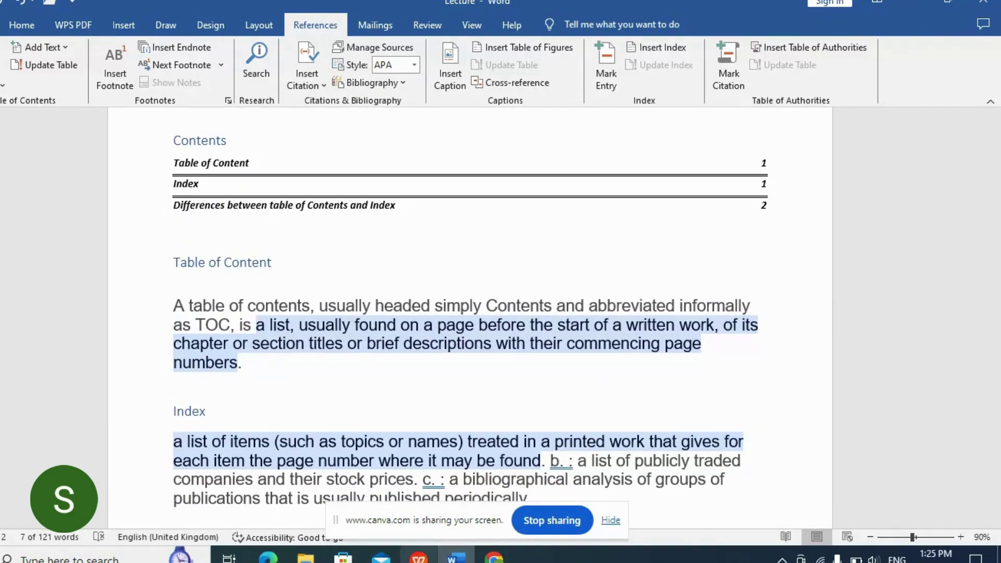
Switch to the WPS presentation, view the Section 4 slide on customizing the table of contents, and return to Word
click(419, 556)
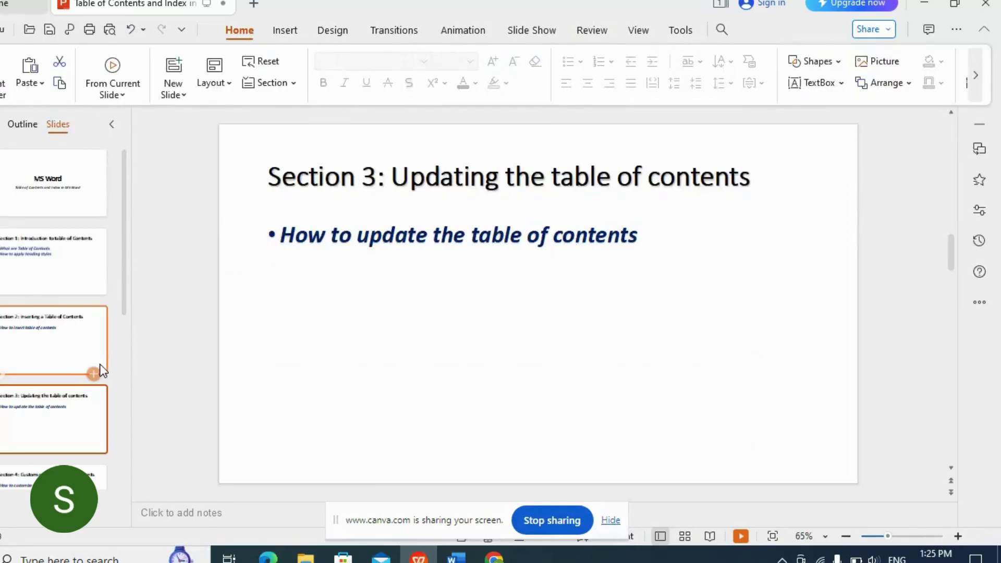
click(99, 477)
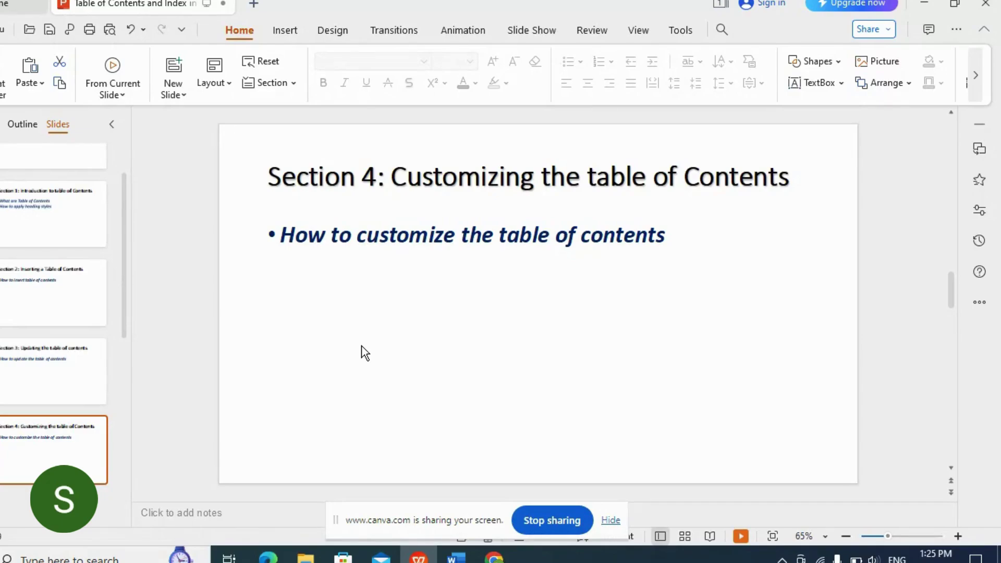
click(456, 557)
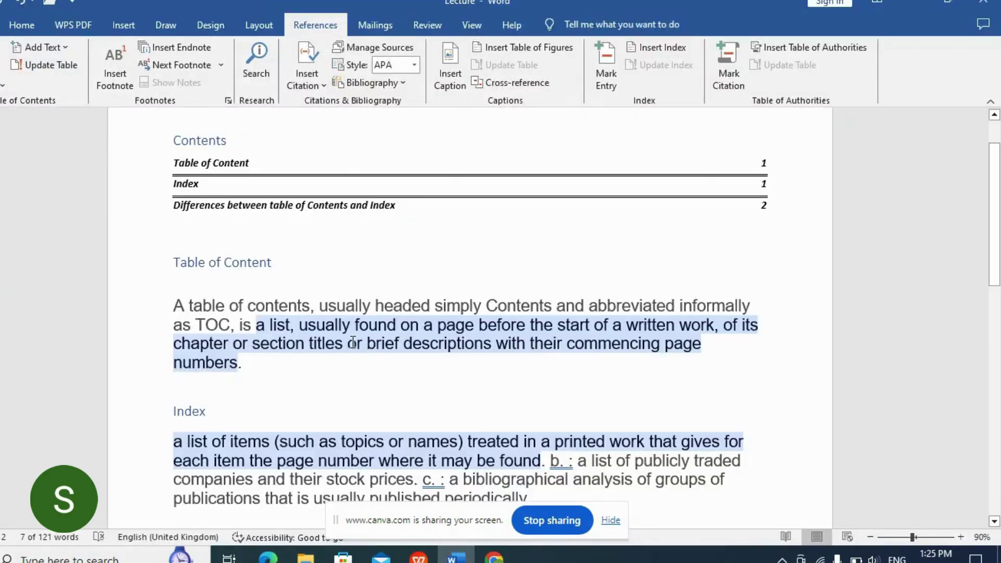
Open the custom table of contents settings for the existing table and choose the Fancy format
click(294, 209)
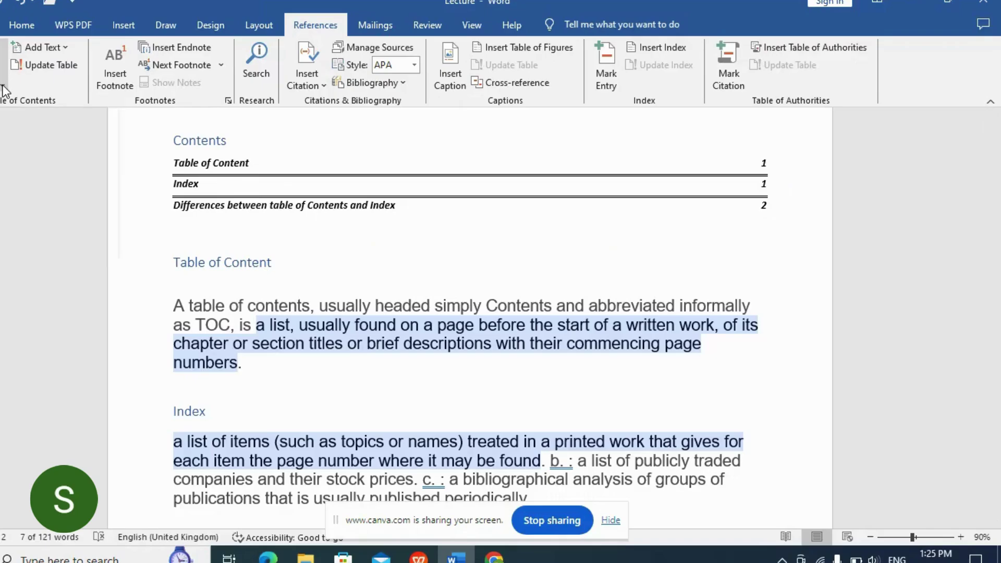
click(3, 88)
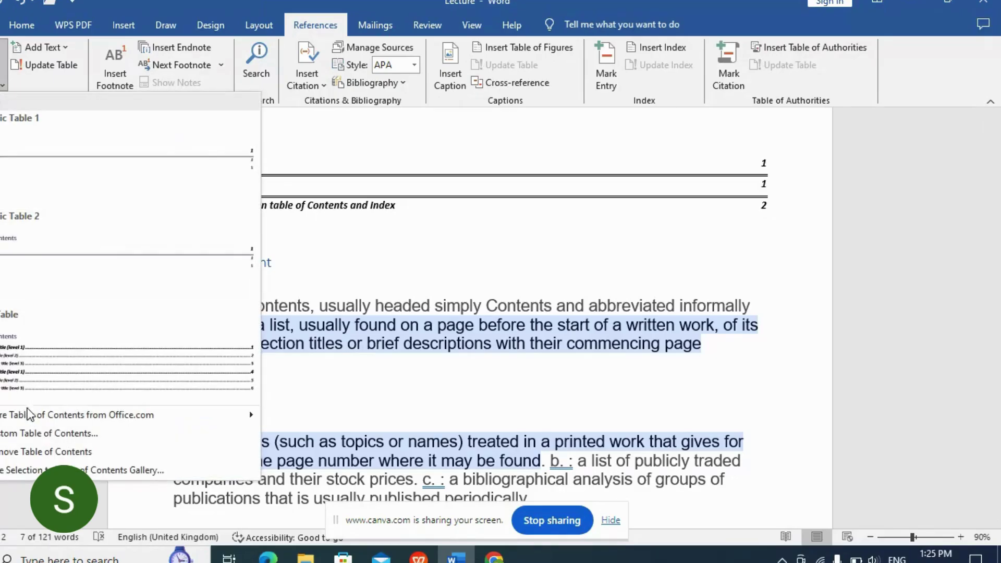
click(31, 434)
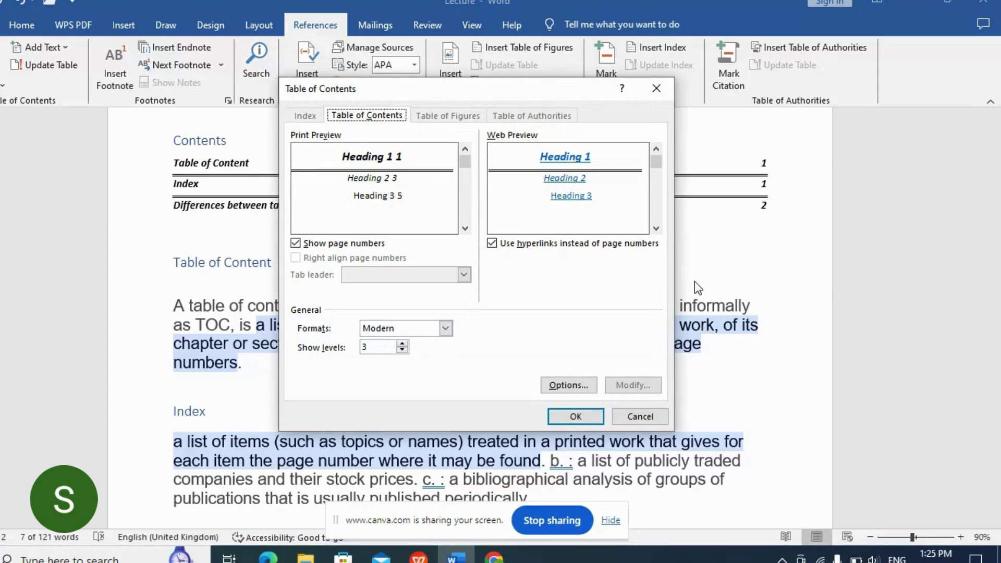
click(446, 329)
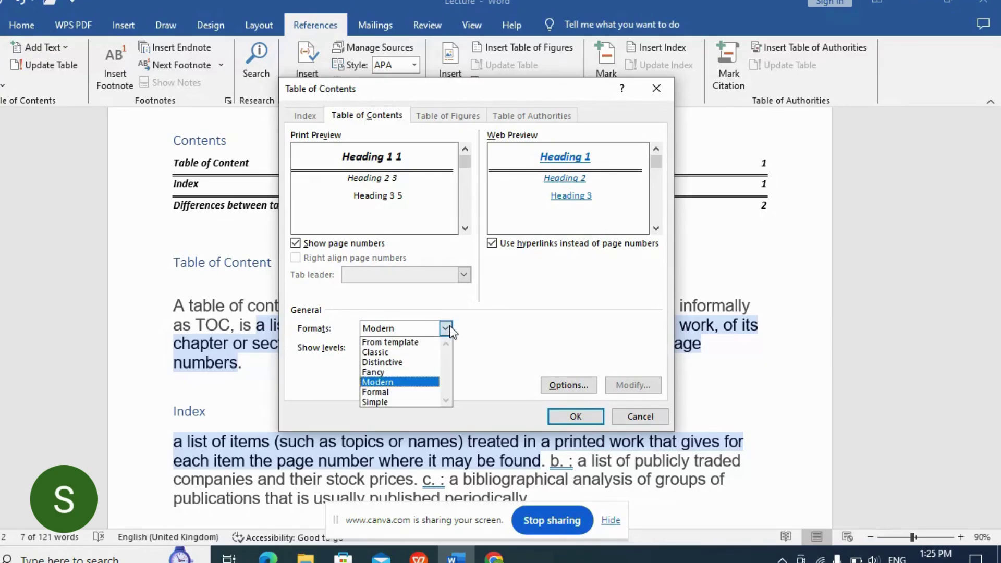
click(386, 372)
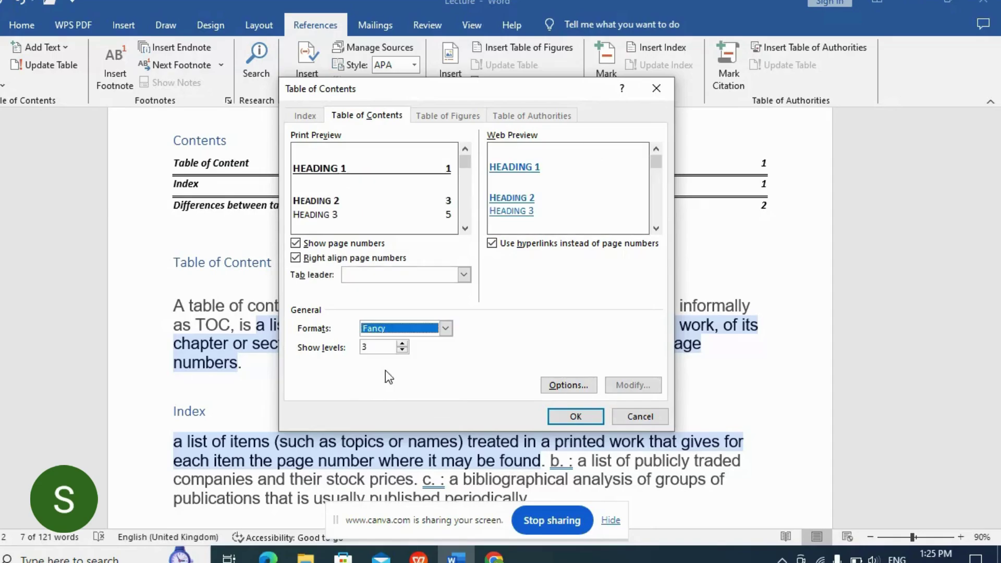
Set the table of contents to show 2 heading levels and replace the existing table with the customized one
click(402, 345)
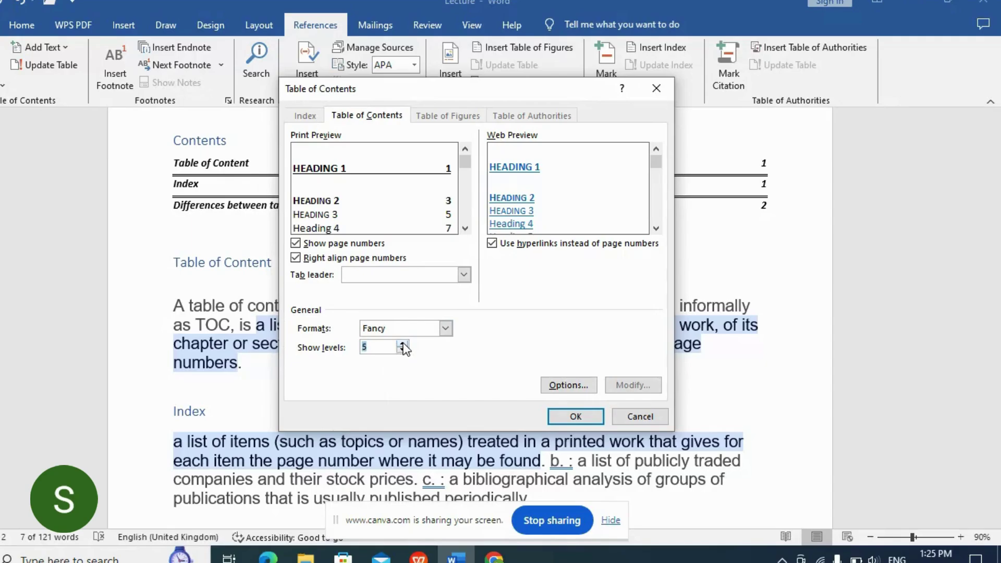
click(402, 344)
click(401, 344)
click(402, 345)
click(401, 344)
click(402, 349)
click(401, 349)
click(402, 349)
click(400, 350)
click(400, 349)
click(400, 349)
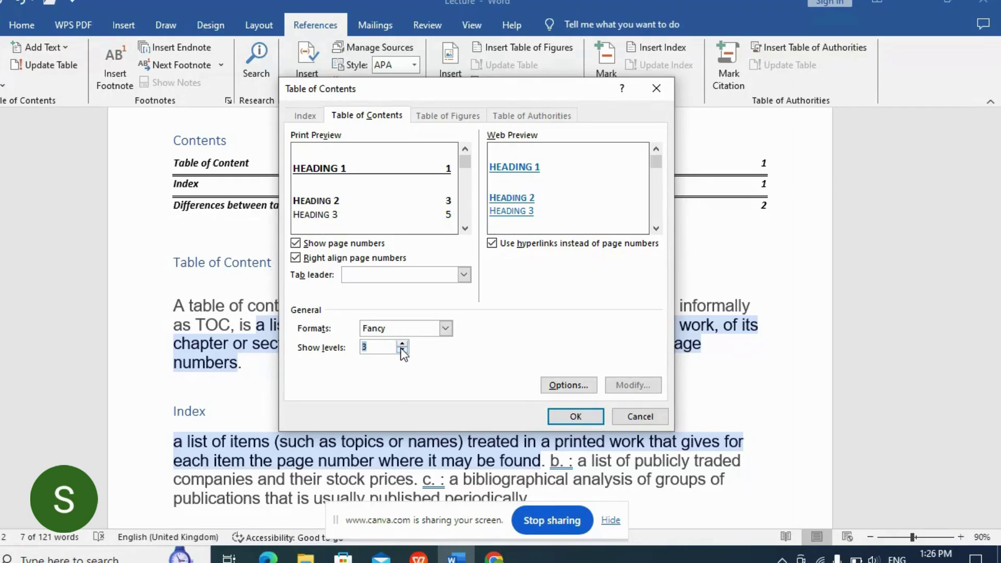
click(401, 350)
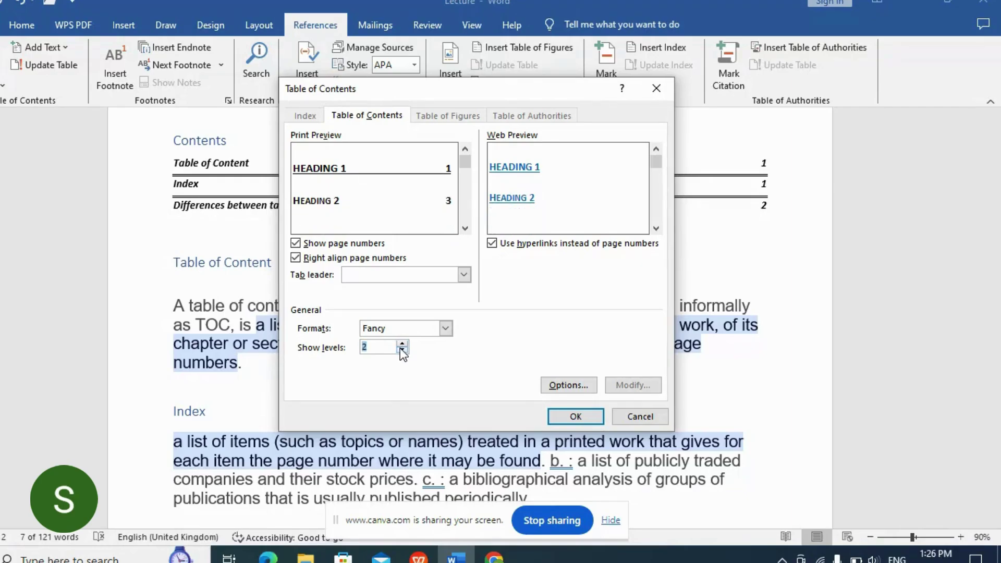
click(575, 417)
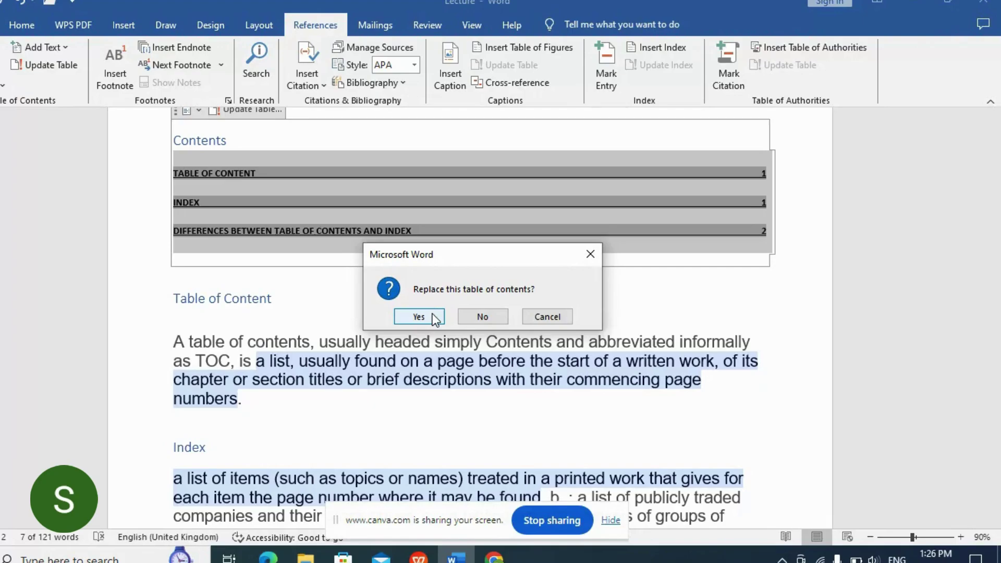
click(419, 317)
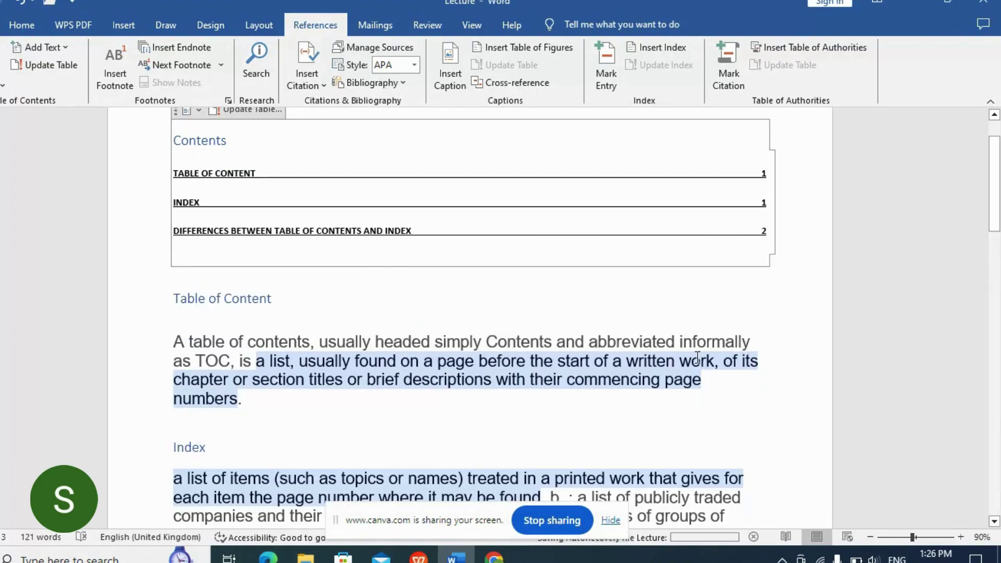
Switch to the WPS presentation, view the Section 5 slide on the introduction to index, and return to Word
click(418, 557)
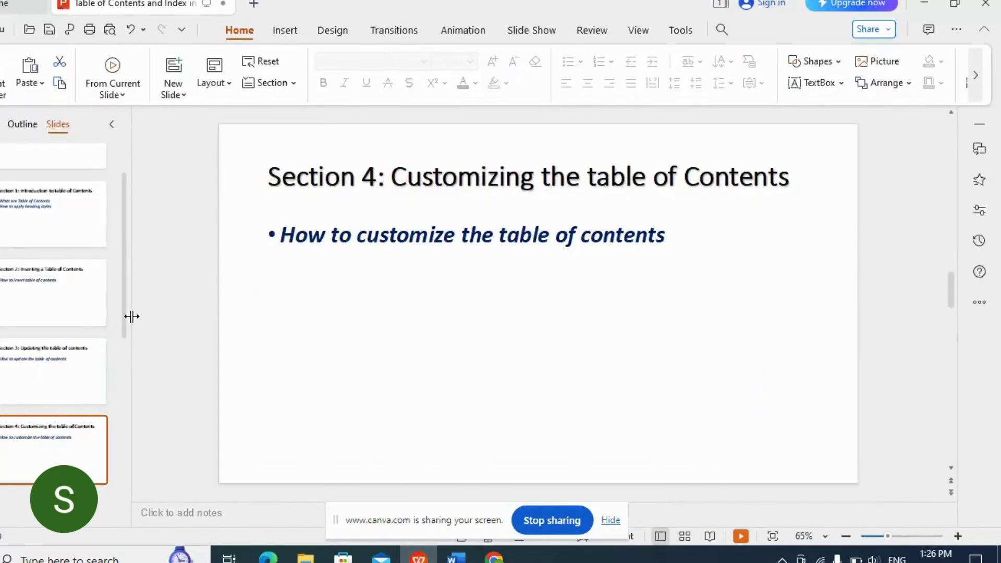
drag(124, 318, 135, 426)
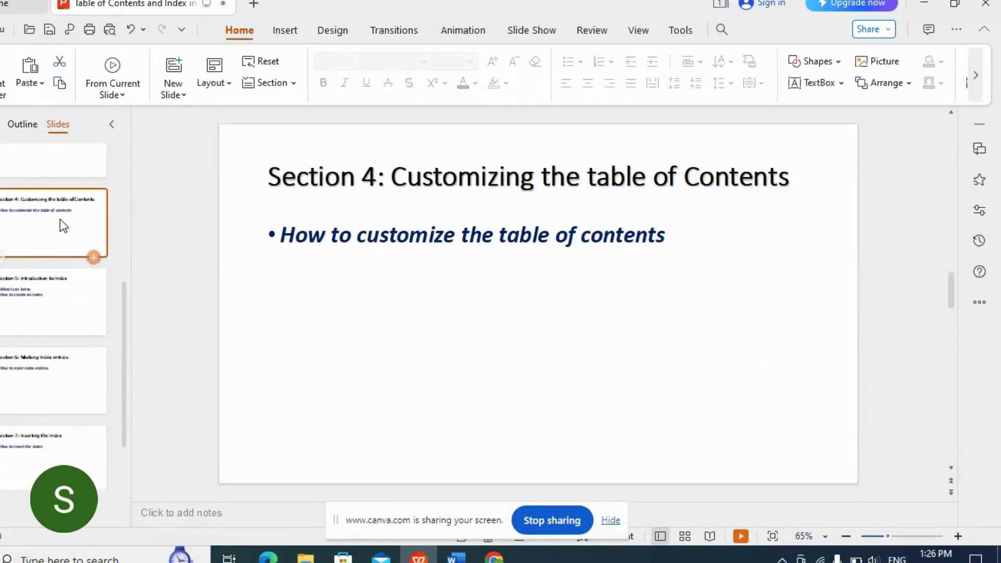
click(67, 316)
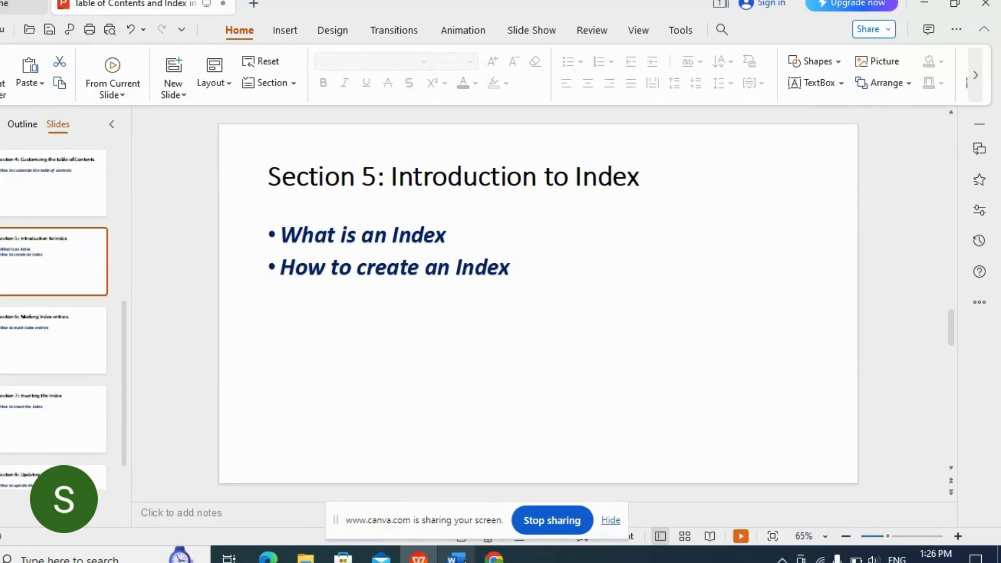
click(456, 557)
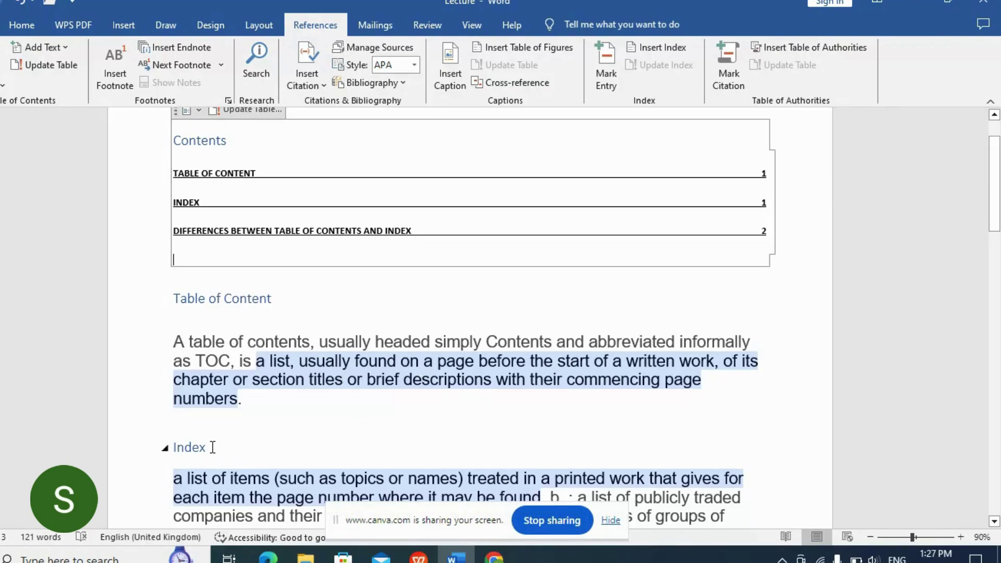
Mark the Index heading as an index entry with the current page option
drag(214, 447, 166, 448)
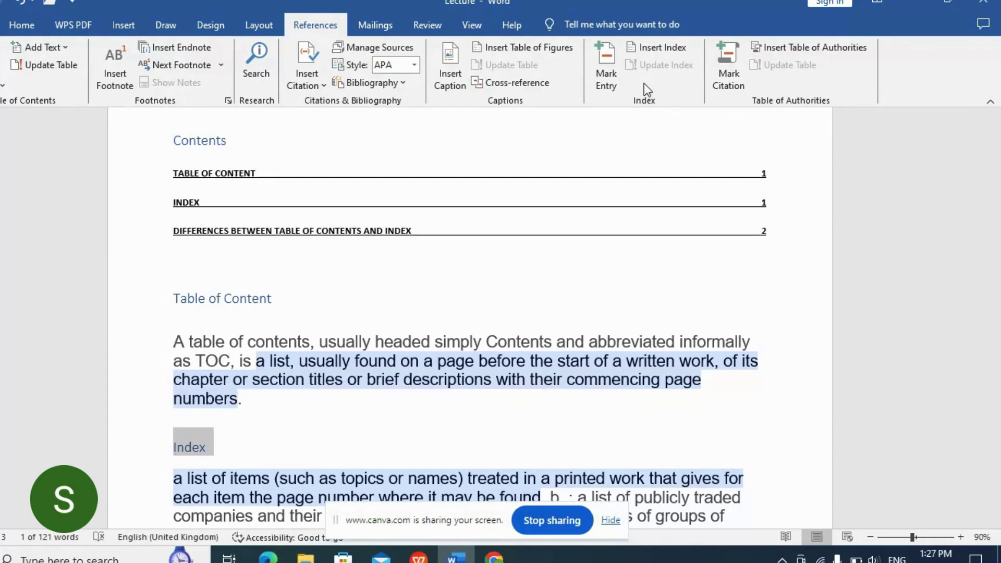
click(599, 63)
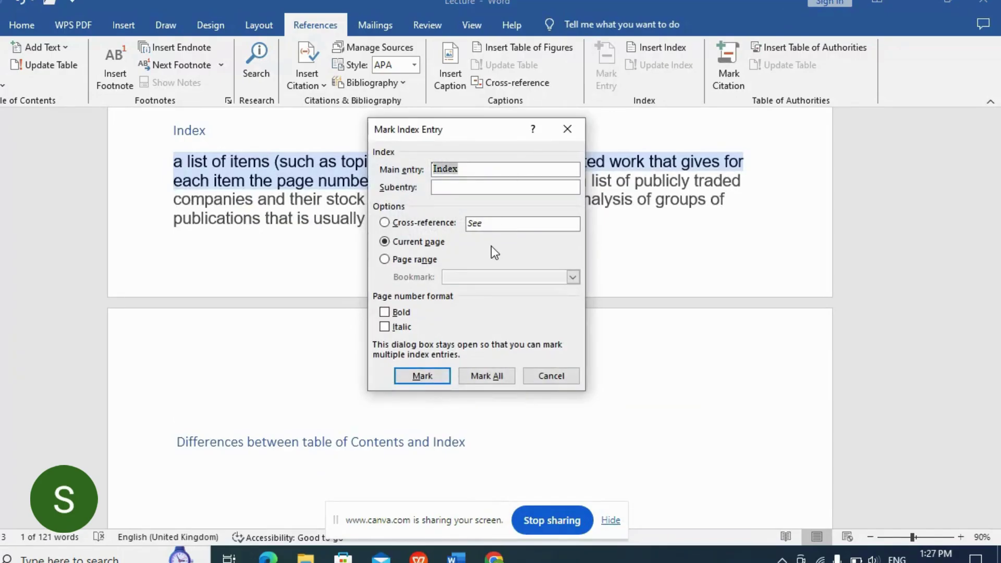
click(428, 373)
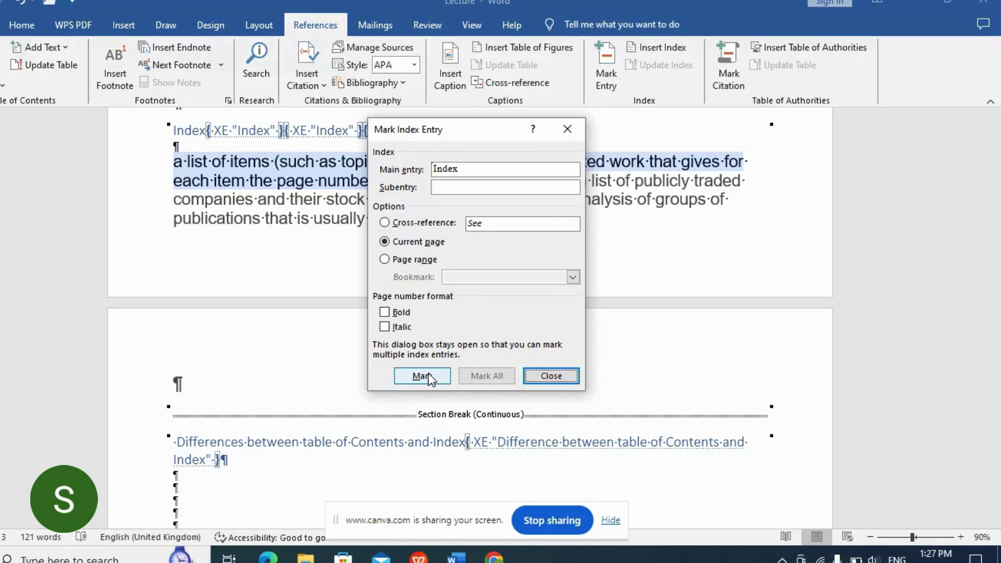
click(550, 376)
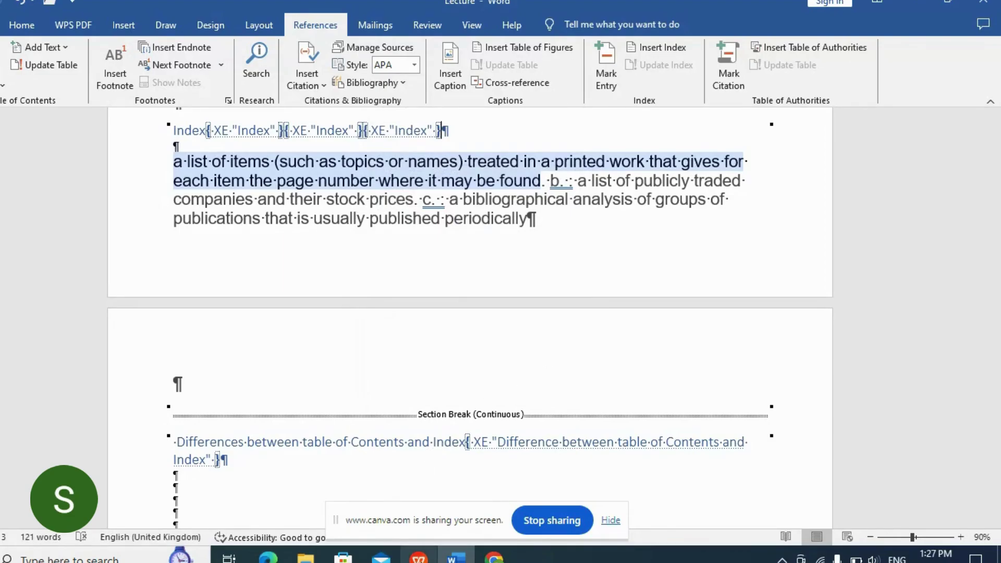
Switch to the WPS presentation, view the Section 6 slide on marking index entries, and return to Word
click(418, 558)
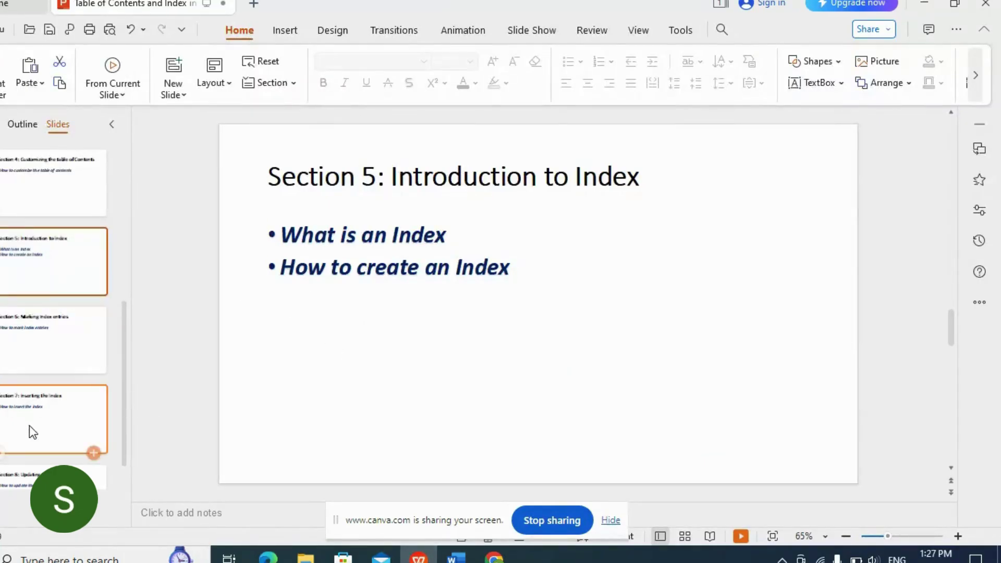
click(23, 344)
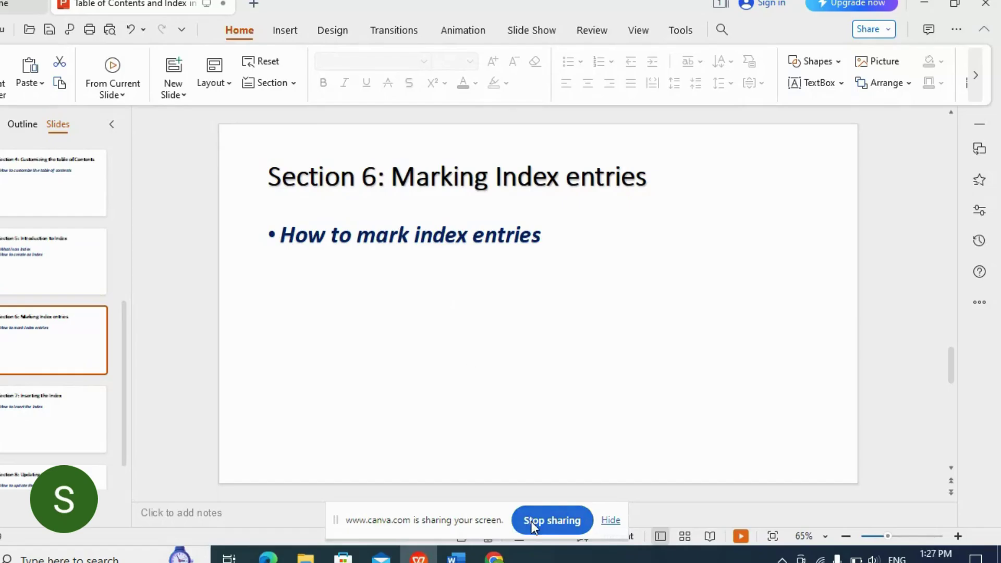
click(456, 558)
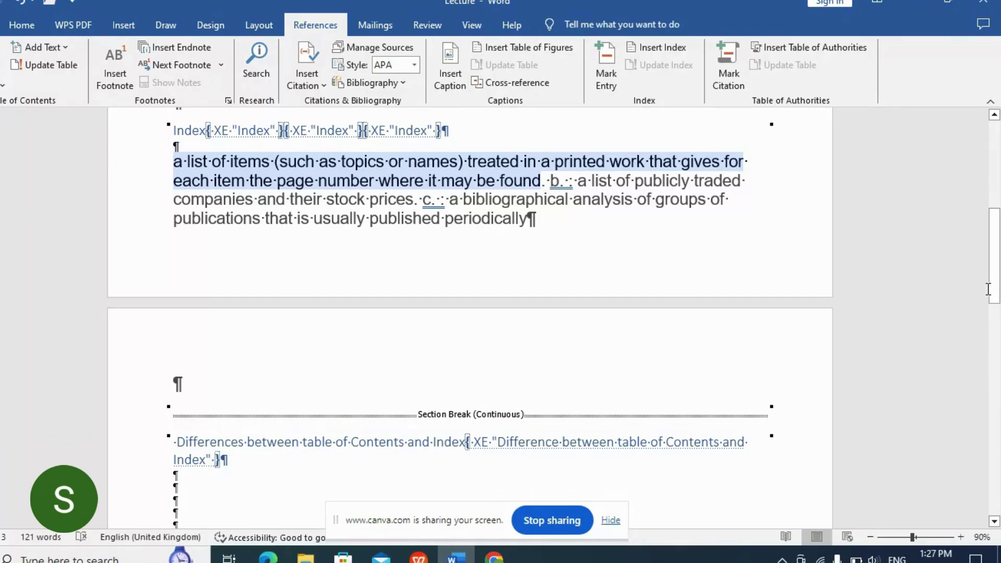
Try to mark all index entries for the "Differences between table of Contents and Index" heading selected together with the section break above it
drag(994, 292, 999, 316)
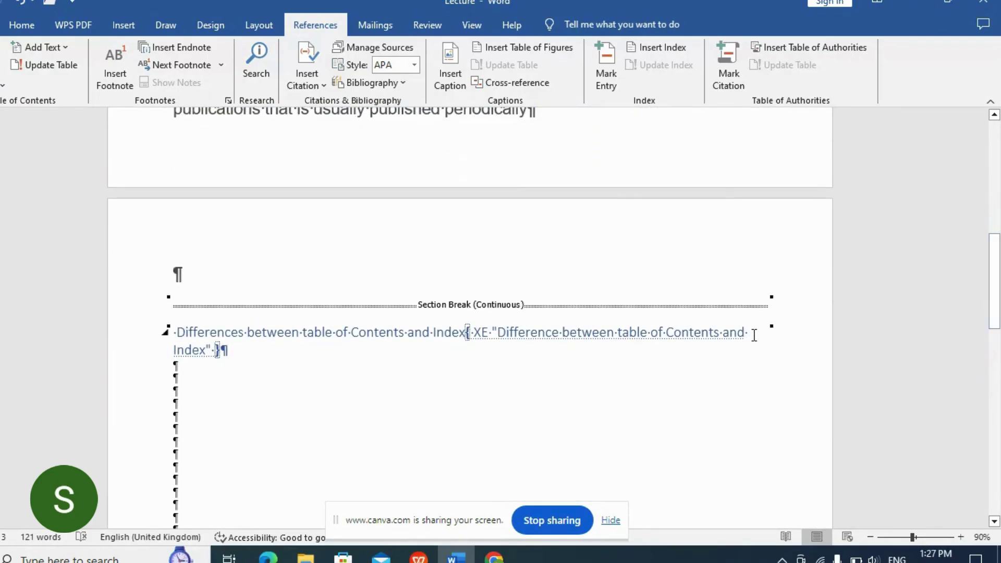
drag(750, 335, 257, 319)
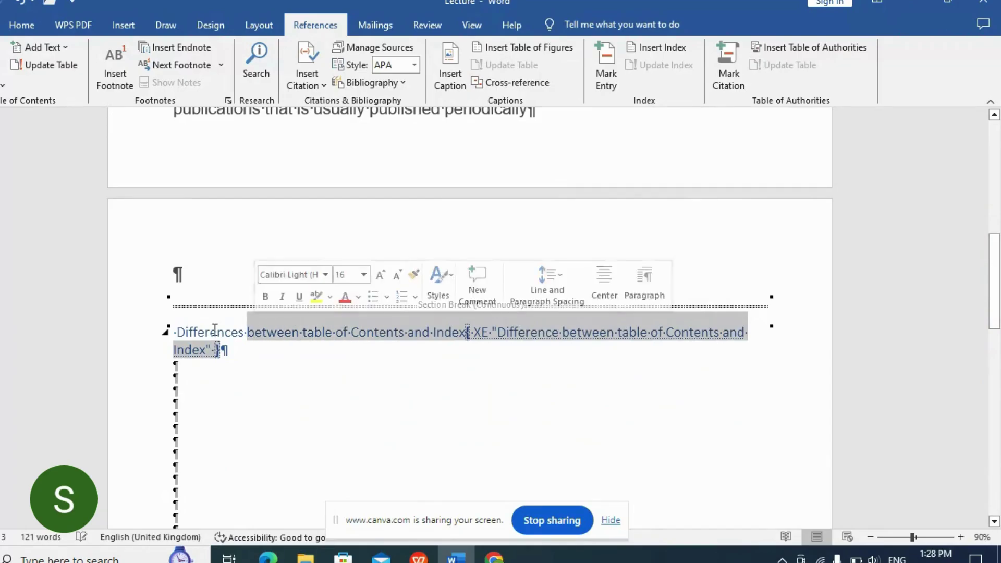
click(184, 321)
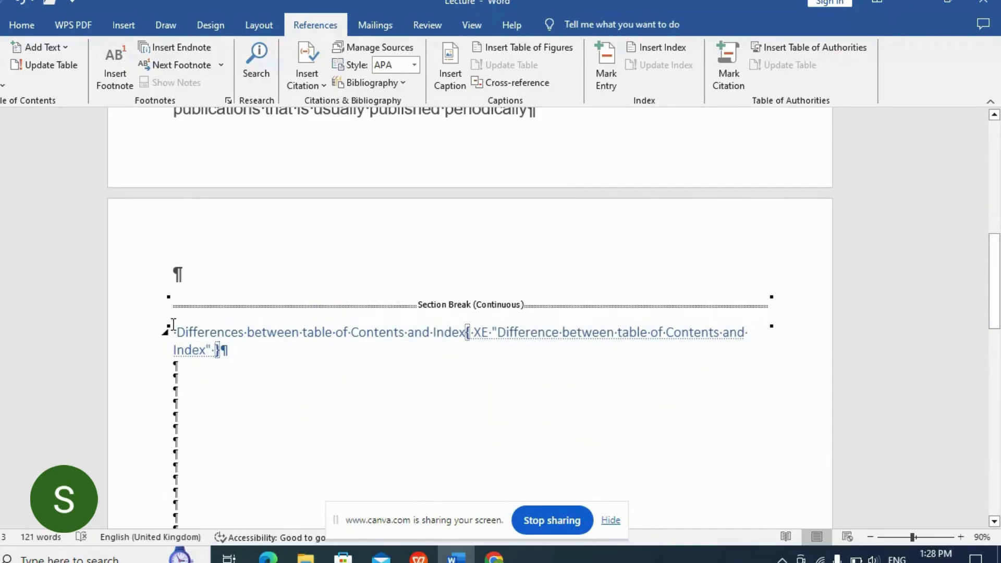
triple_click(177, 331)
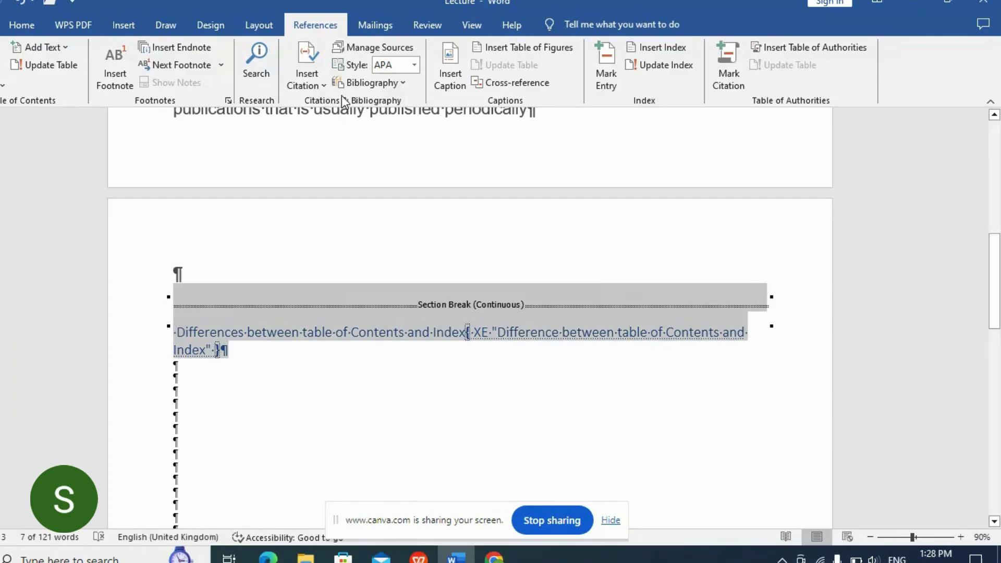
click(603, 65)
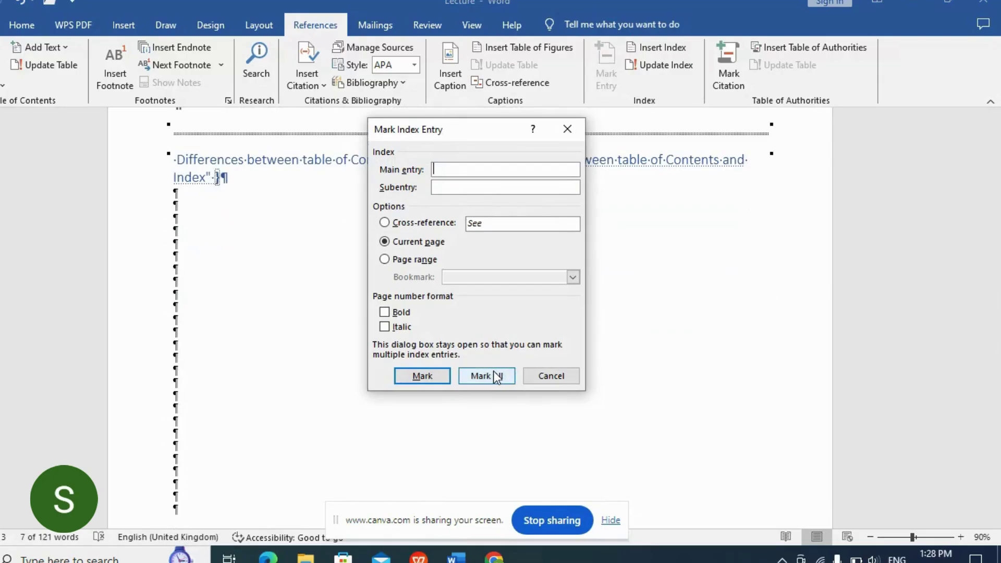
click(496, 376)
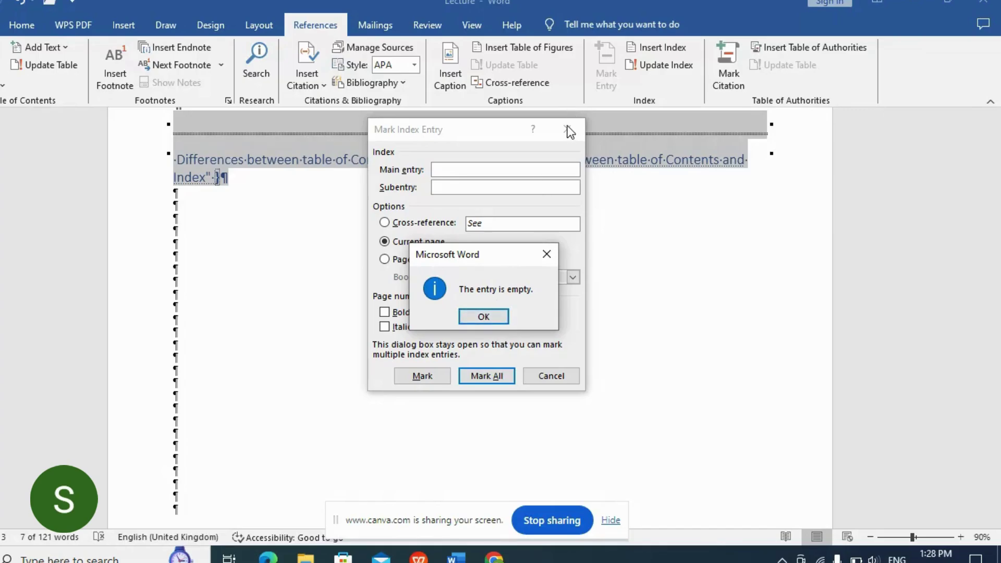
click(486, 315)
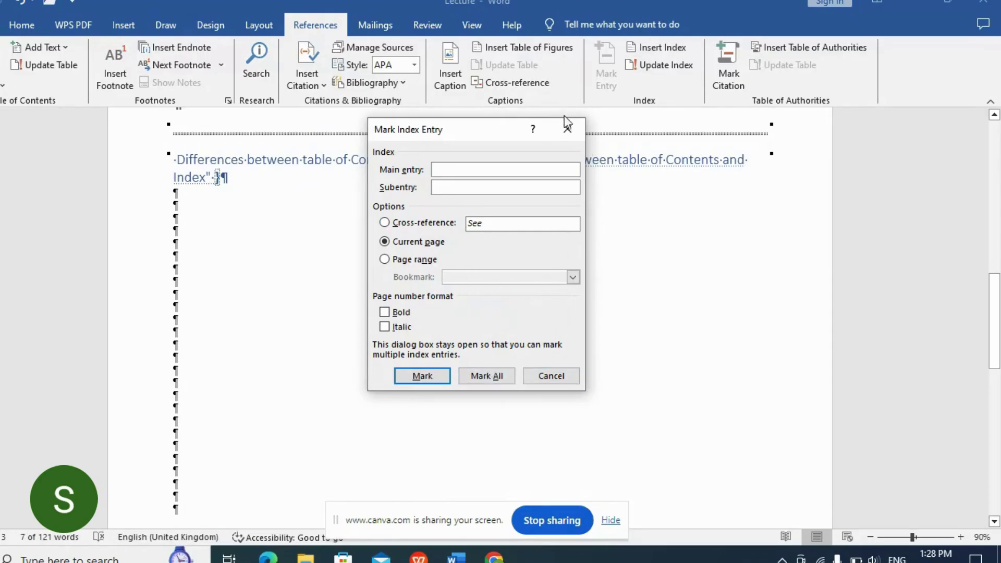
click(568, 129)
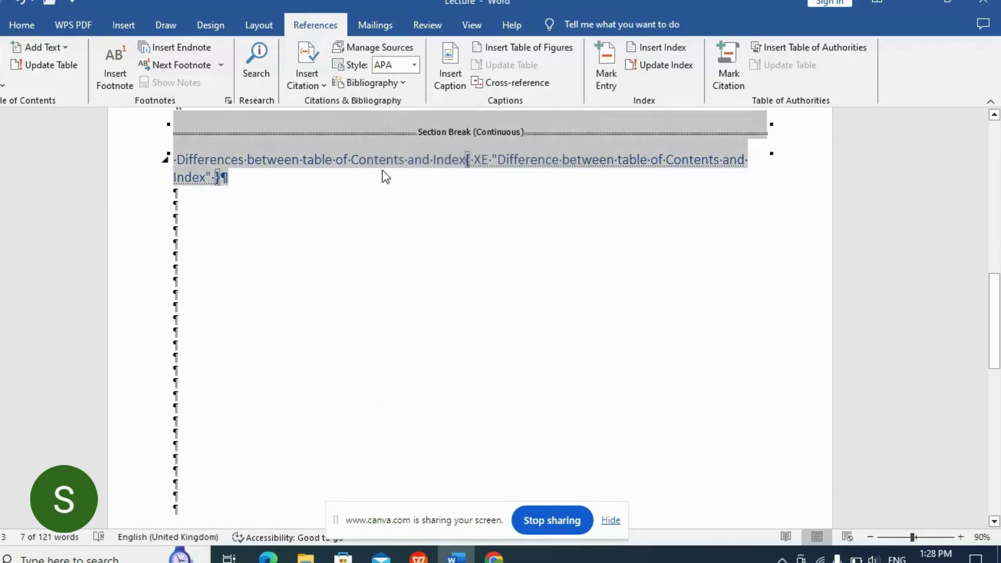
Select only the "Differences between table of Contents and Index" heading paragraph and mark all its occurrences as index entries
click(246, 177)
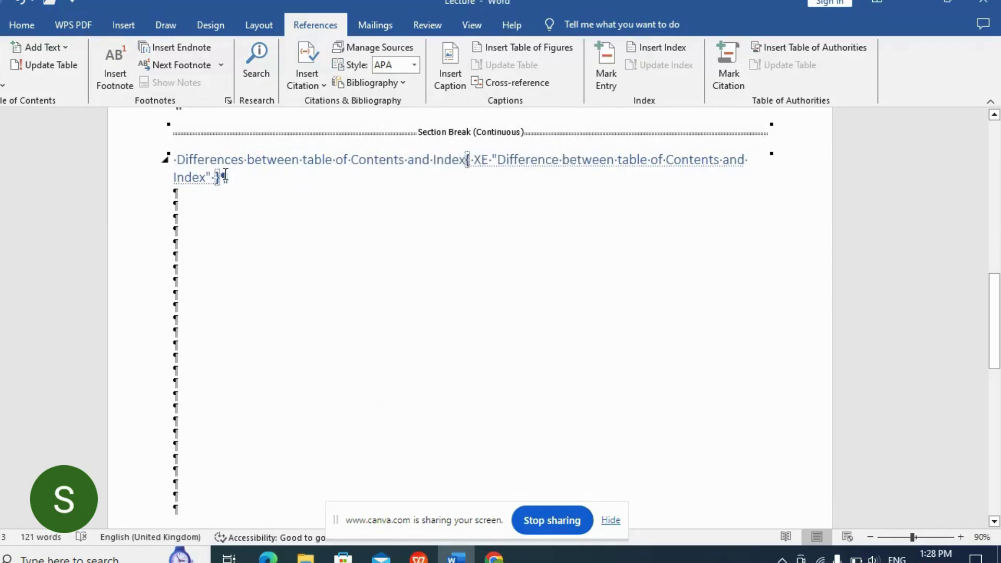
triple_click(226, 176)
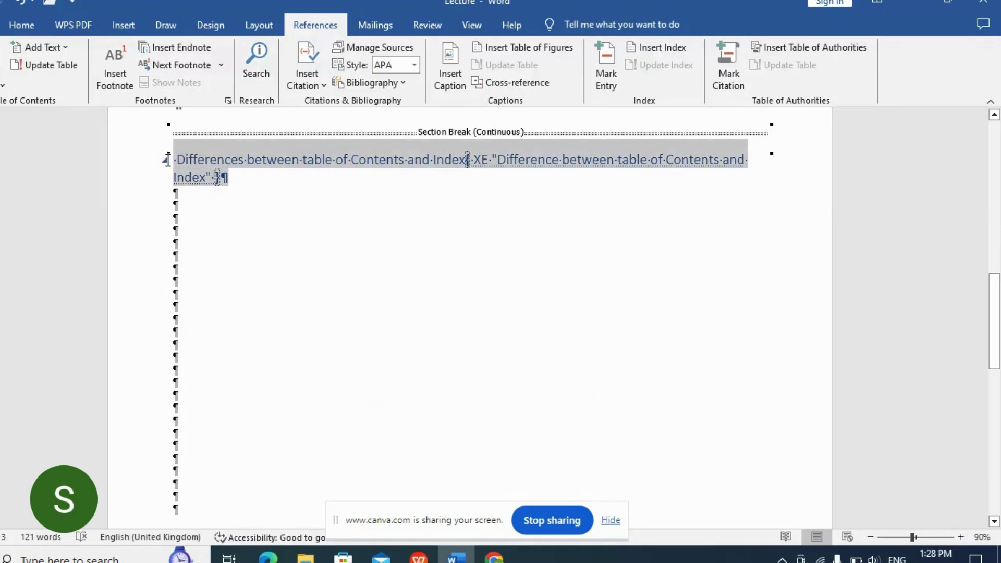
click(613, 64)
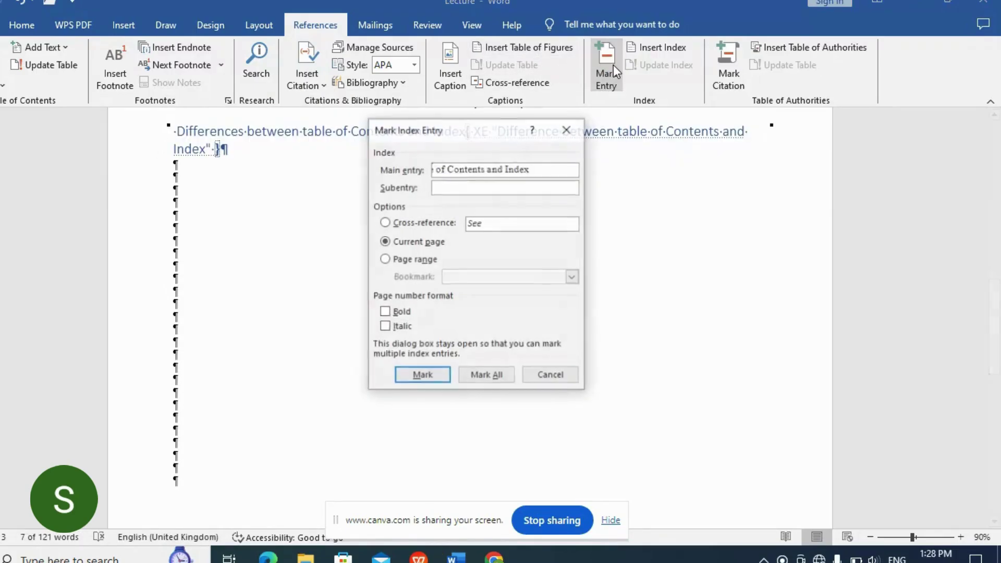
click(485, 376)
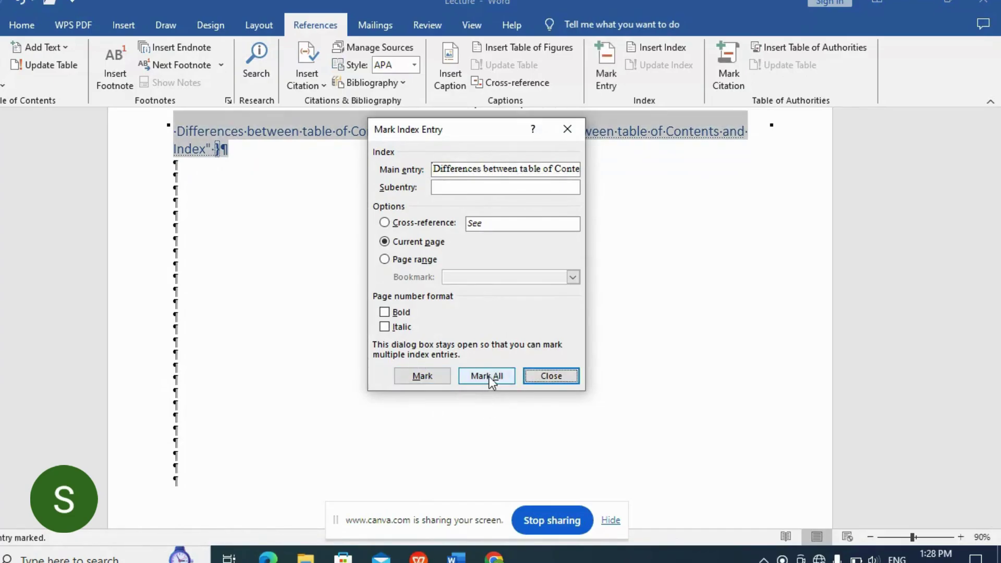
click(567, 379)
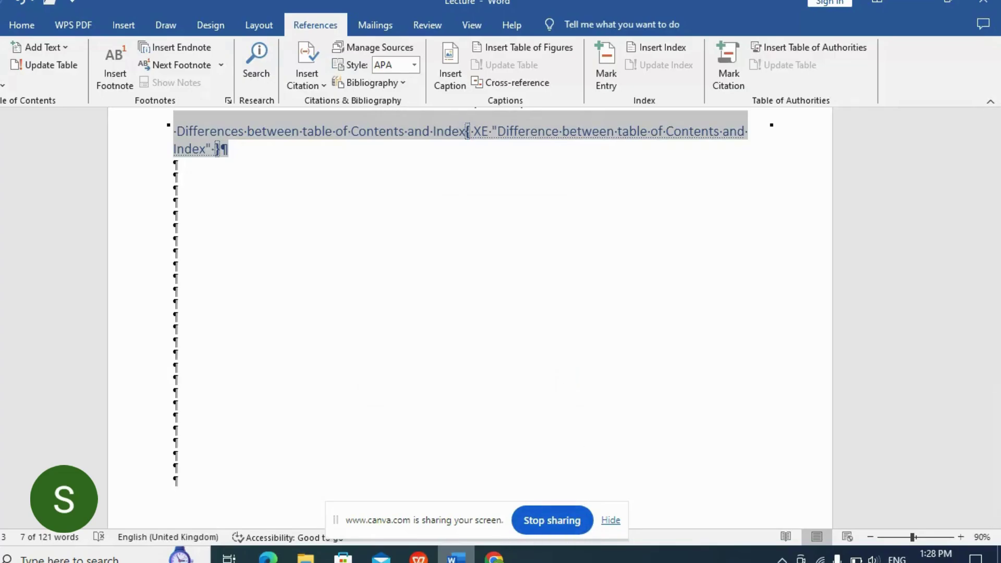
click(568, 377)
Switch to the WPS presentation, view the Section 7 slide on inserting the index, and return to Word
key(alt+Tab)
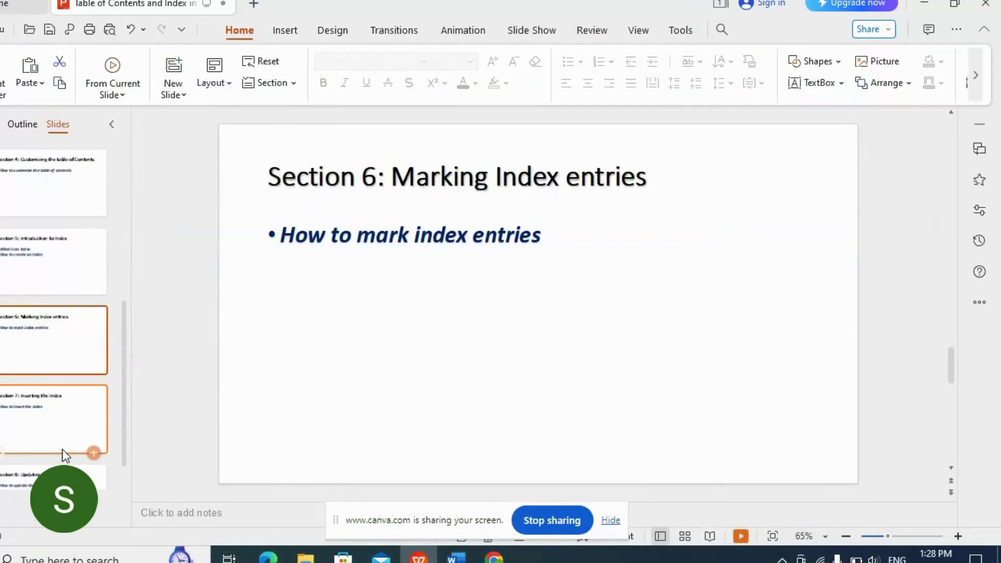
click(39, 439)
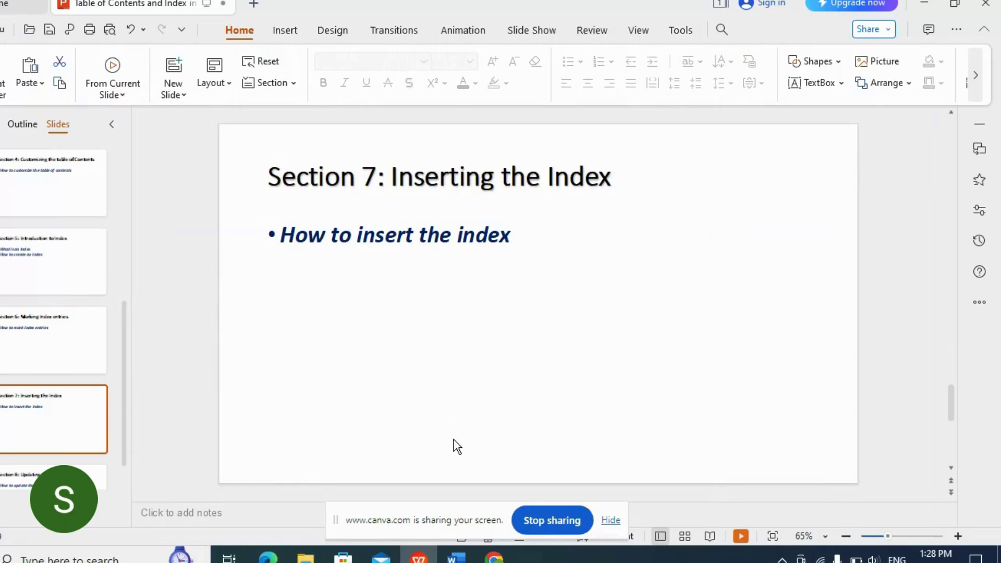
click(456, 556)
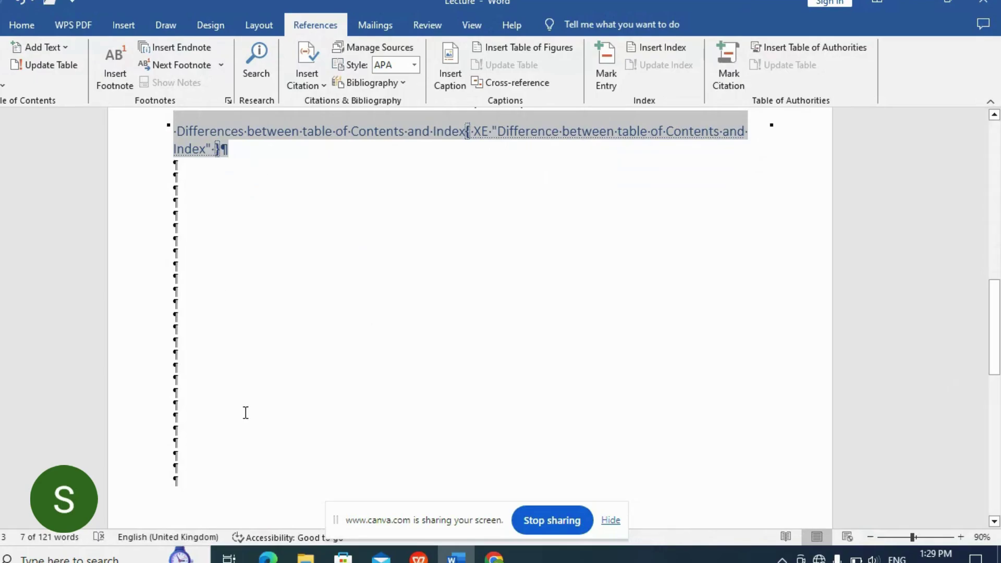
Insert an indented two-column index in the Modern format from the empty paragraphs below the heading, replacing the existing index
click(220, 199)
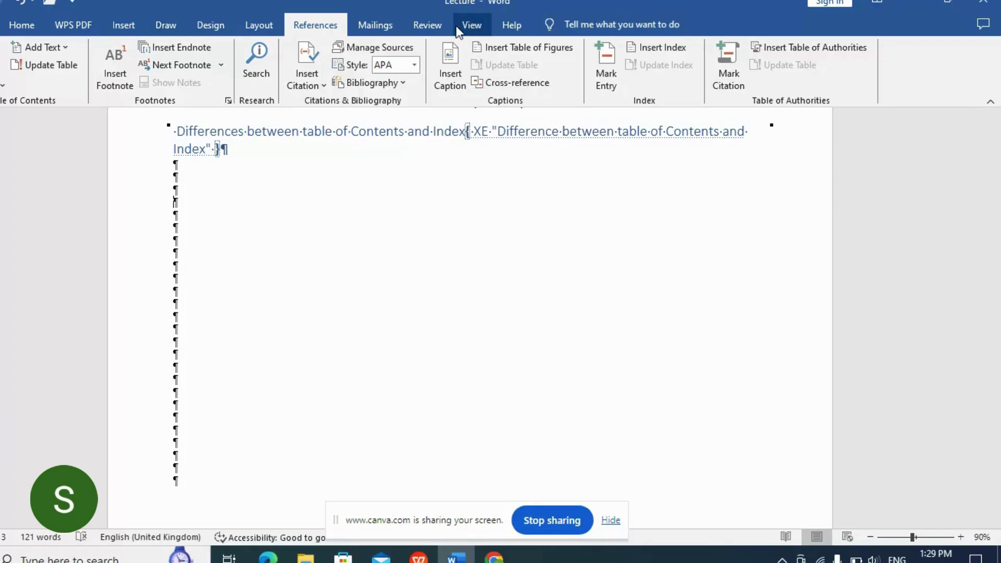
click(646, 50)
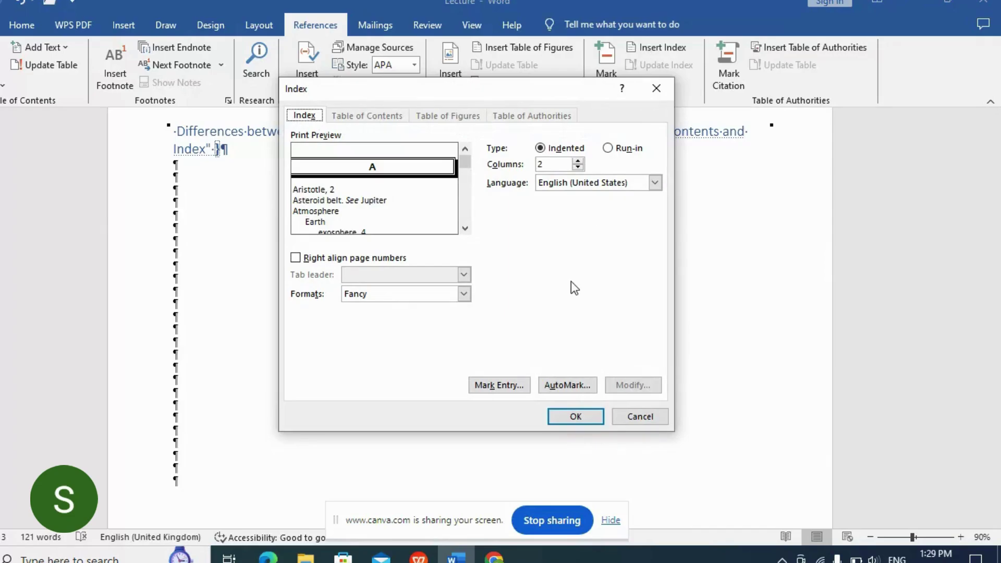
click(463, 295)
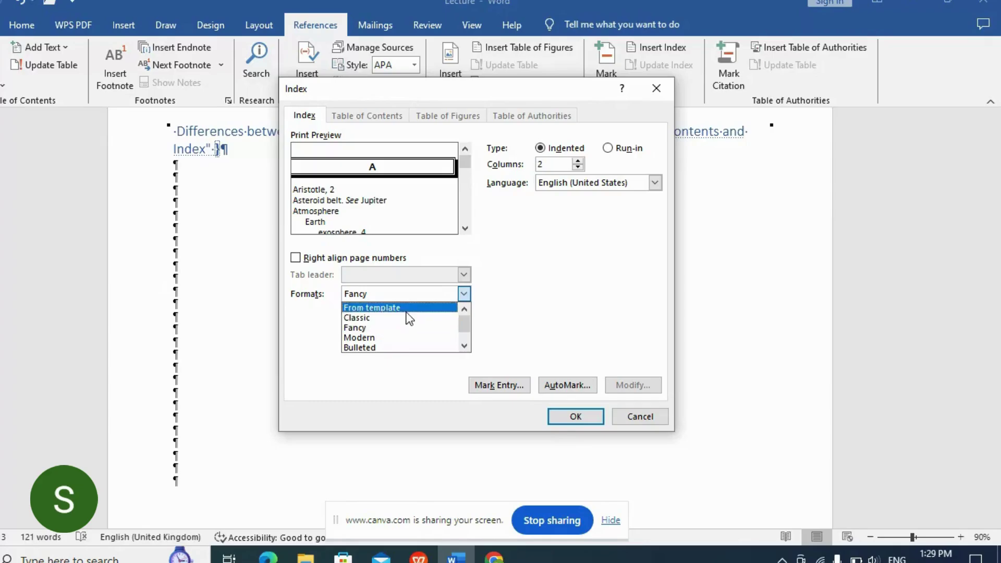
click(389, 340)
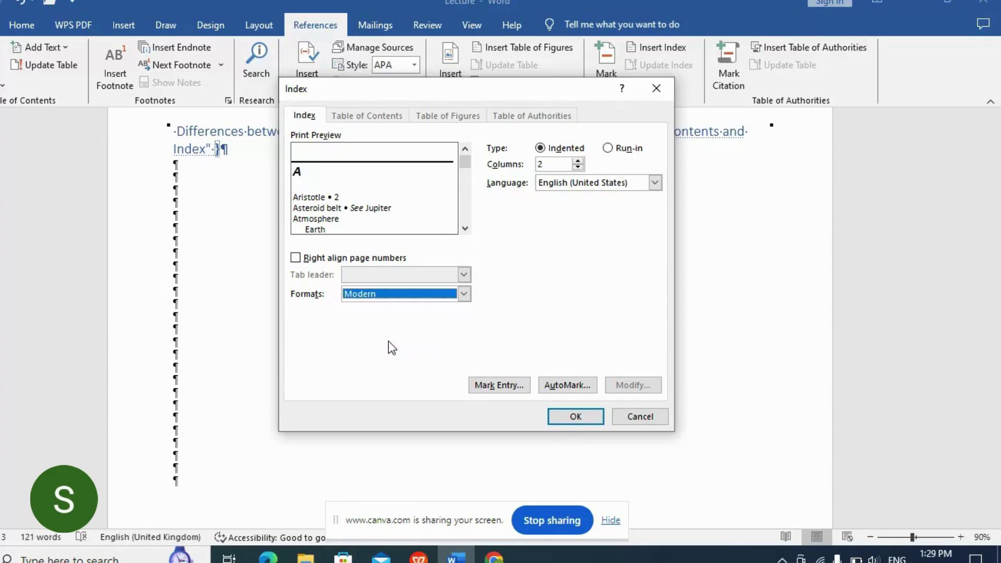
click(574, 419)
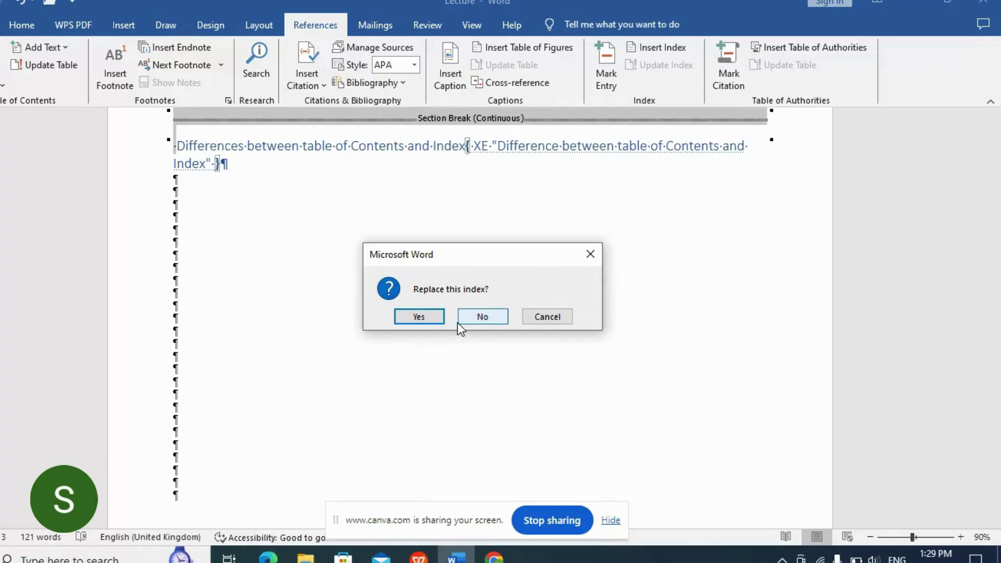
click(418, 317)
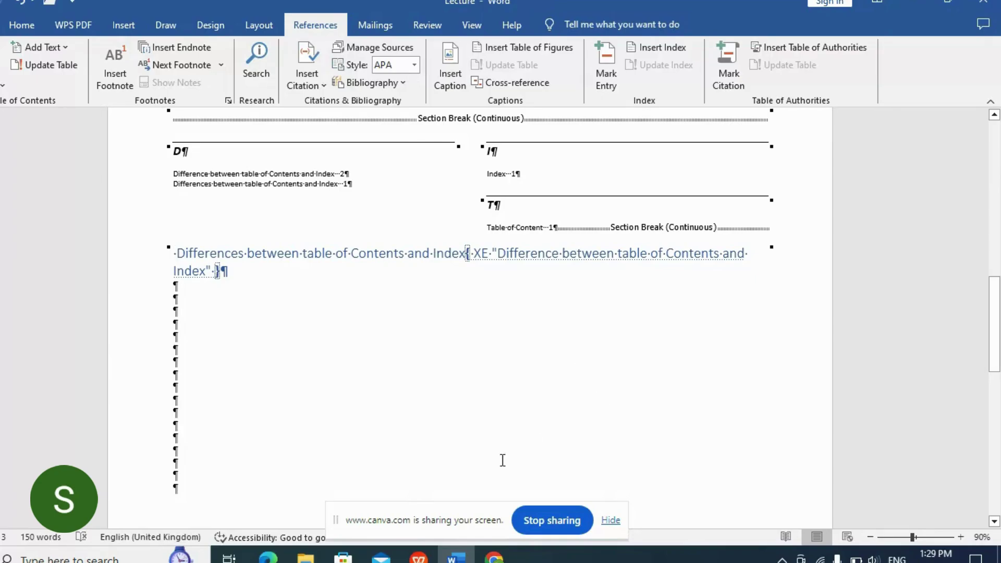
Switch to the WPS presentation, view the Section 8 slide on updating the index, and return to Word
click(419, 557)
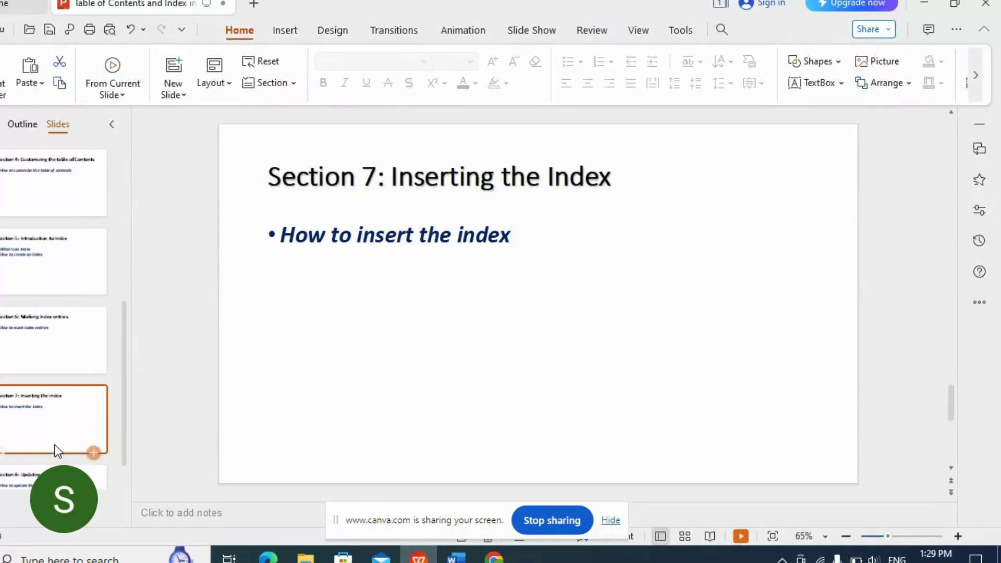
click(57, 477)
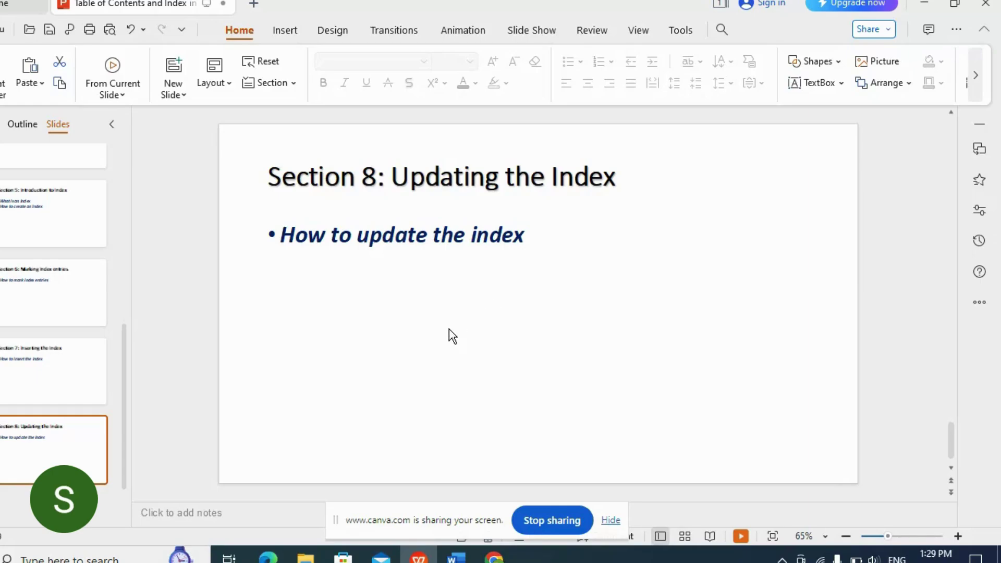
mouse_move(456, 557)
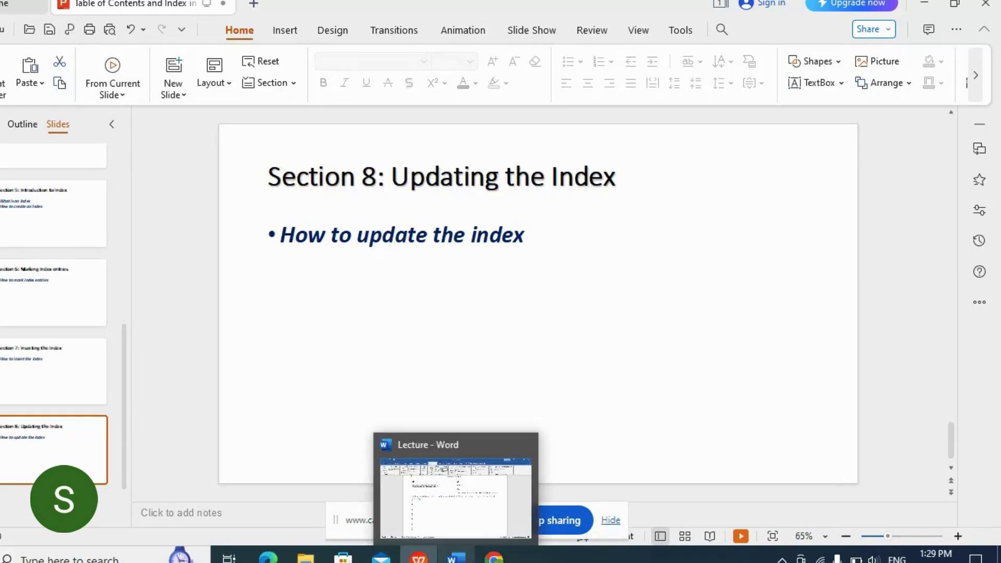
click(456, 557)
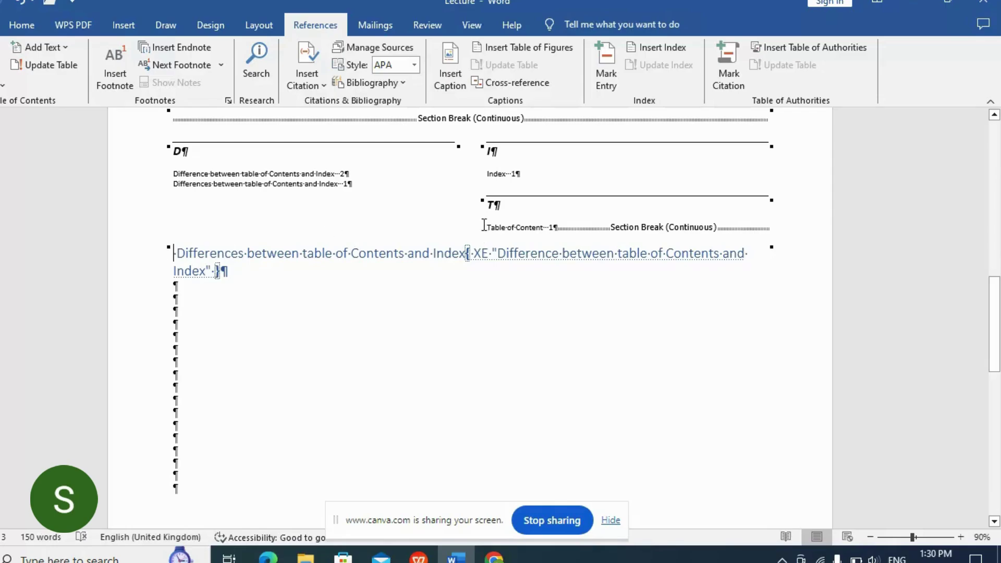
Update the index above the "Differences between table of Contents and Index" heading and deselect it
click(505, 218)
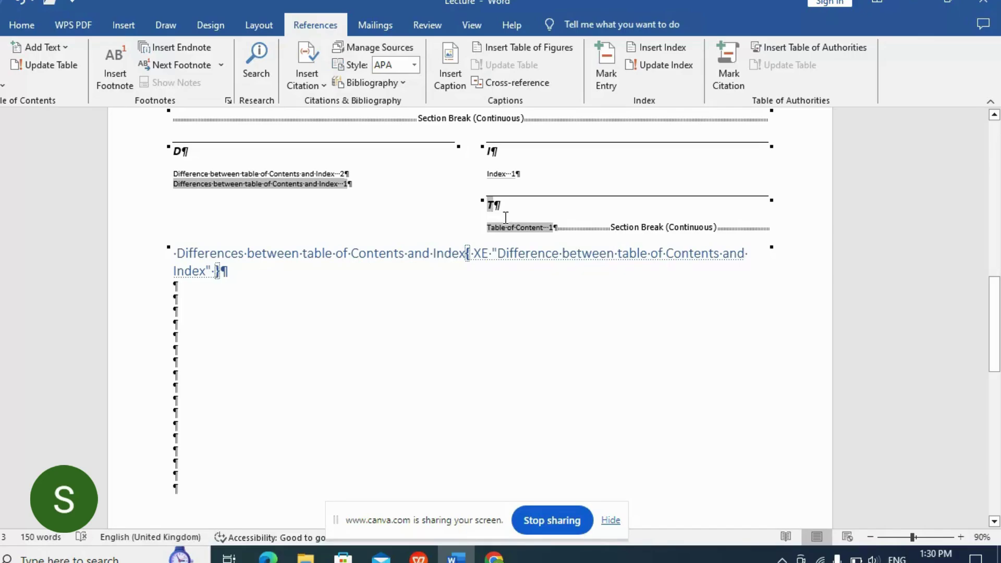
click(659, 70)
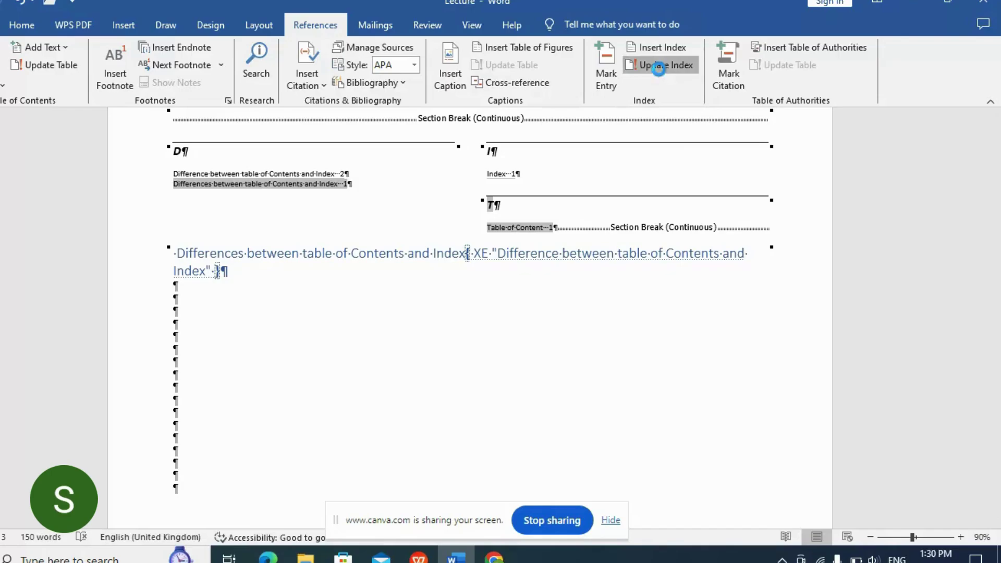
click(428, 290)
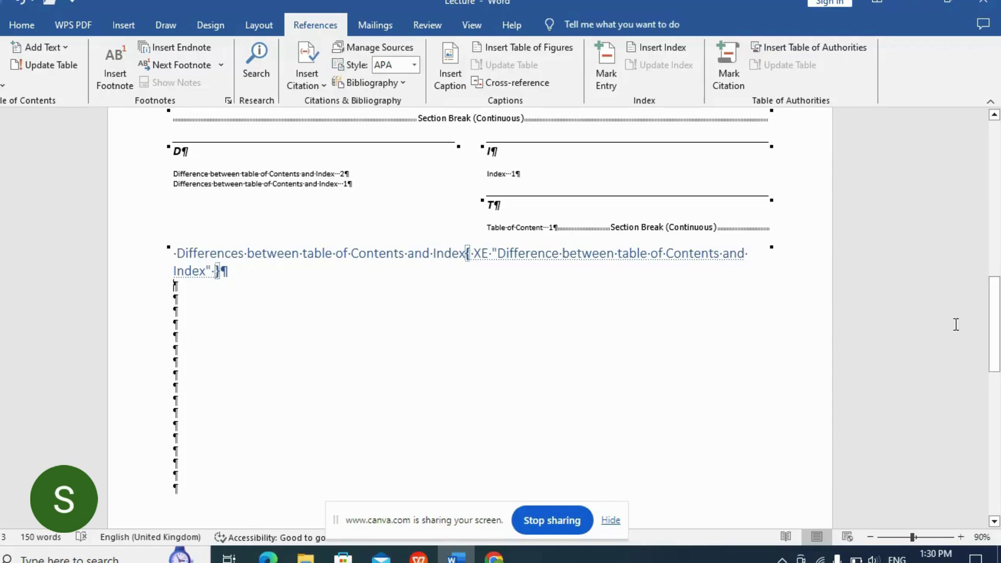
drag(992, 339, 999, 307)
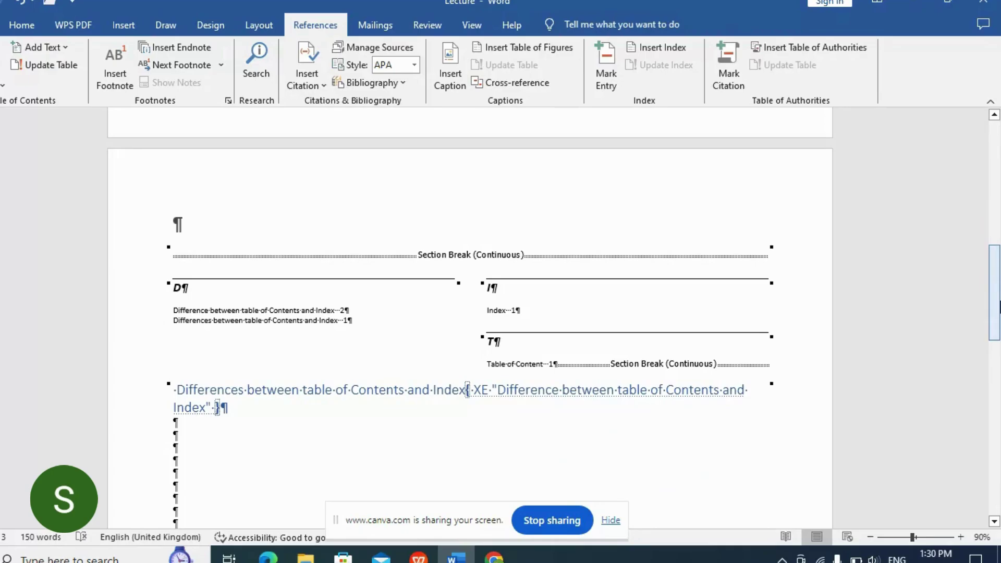